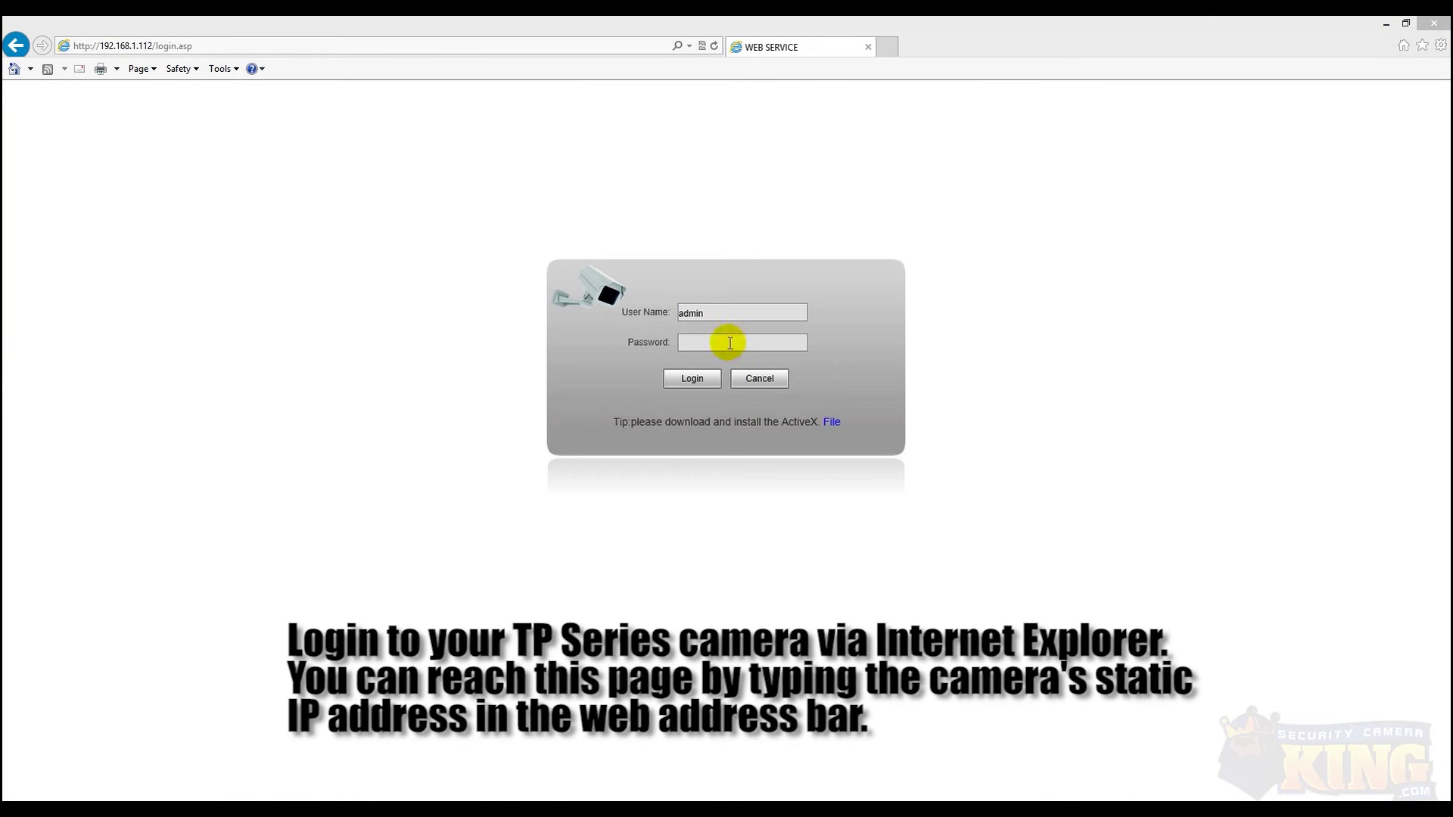
Log in to the camera with the account password and open the Config page
{"action": "left_click", "coordinate": [730, 343]}
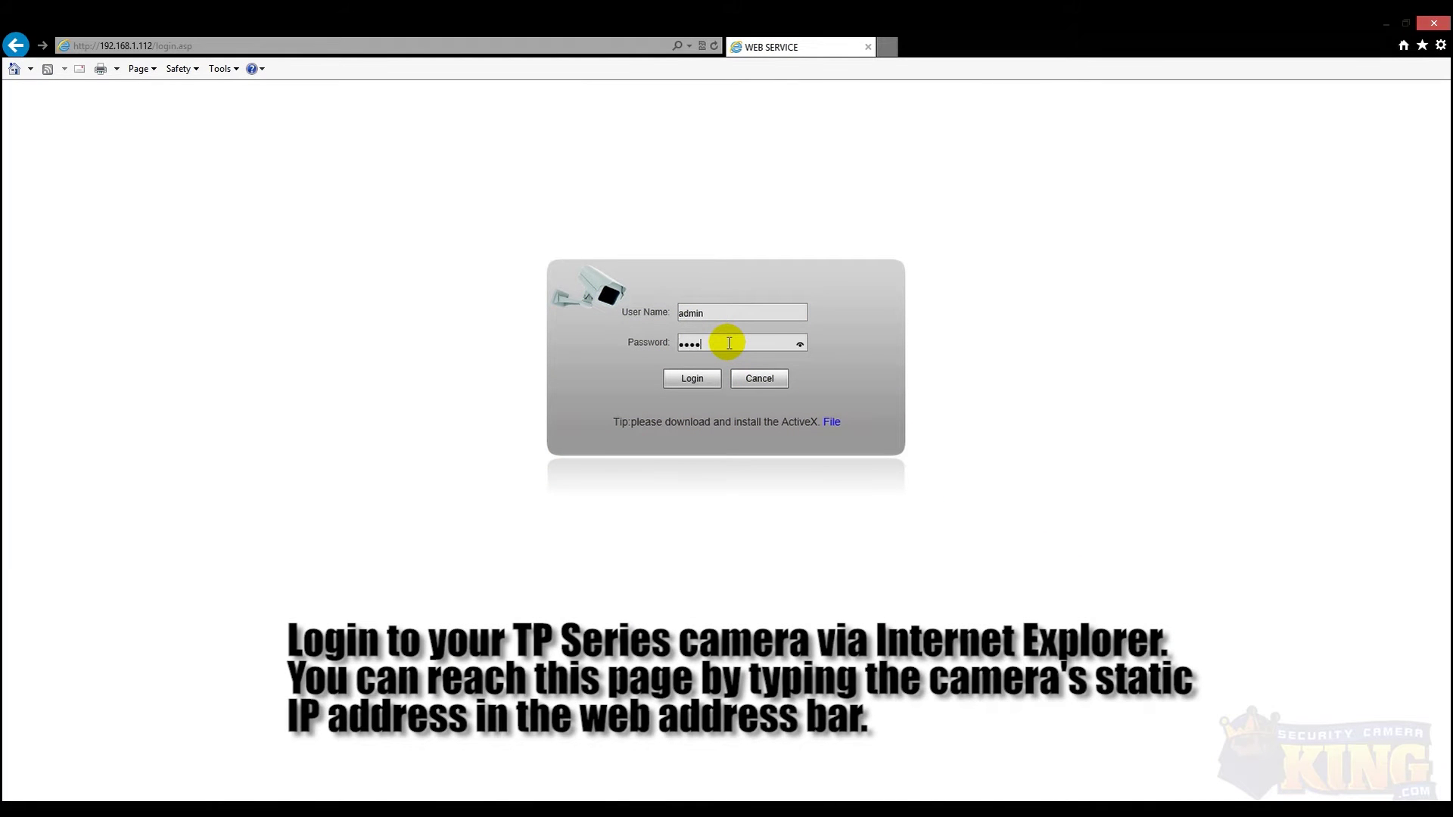
{"action": "key", "text": "Return"}
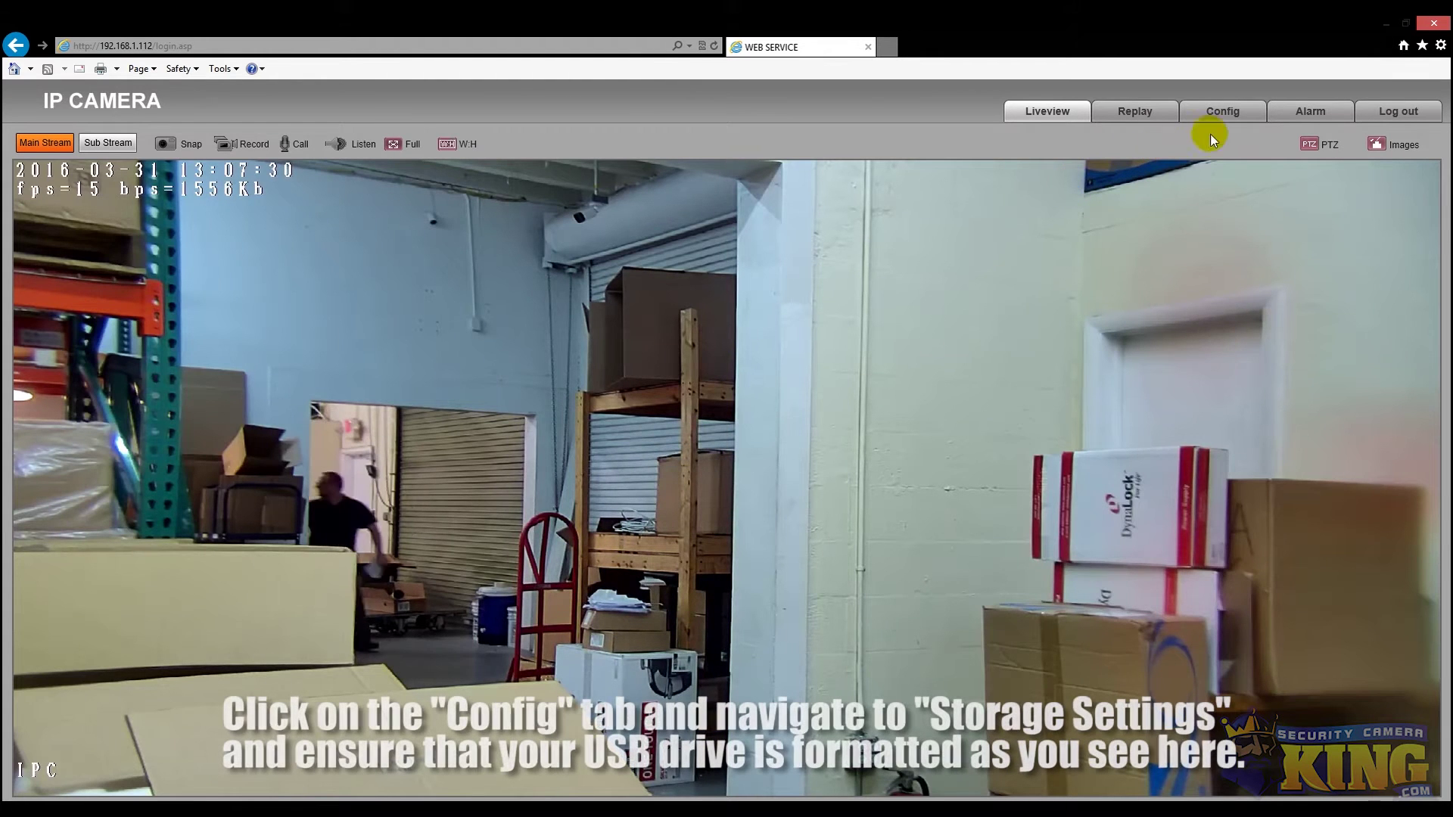
{"action": "left_click", "coordinate": [1230, 114]}
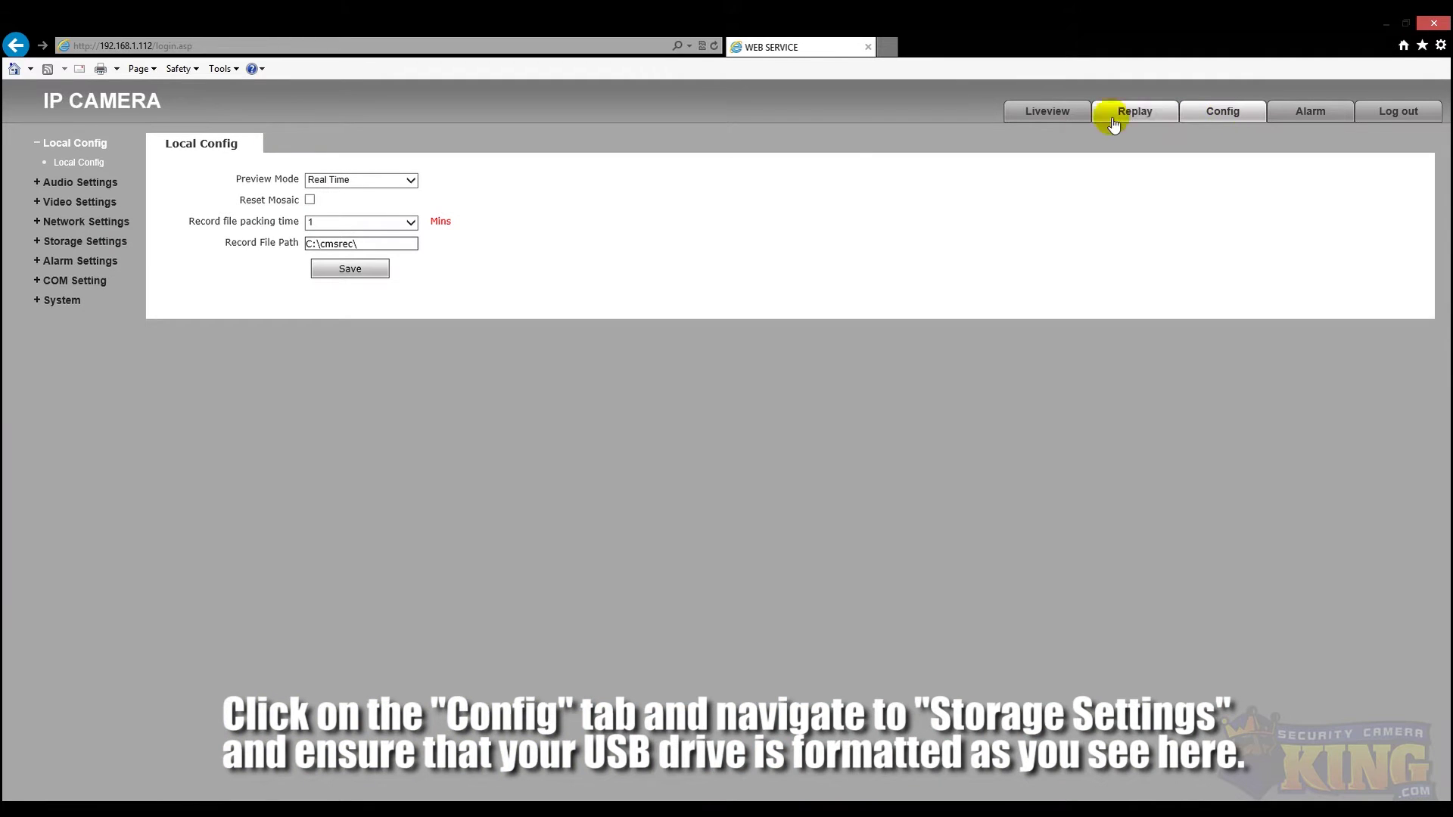
Open Storage Settings > Device Setting and refresh the formatted SD card's details
{"action": "left_click", "coordinate": [124, 242]}
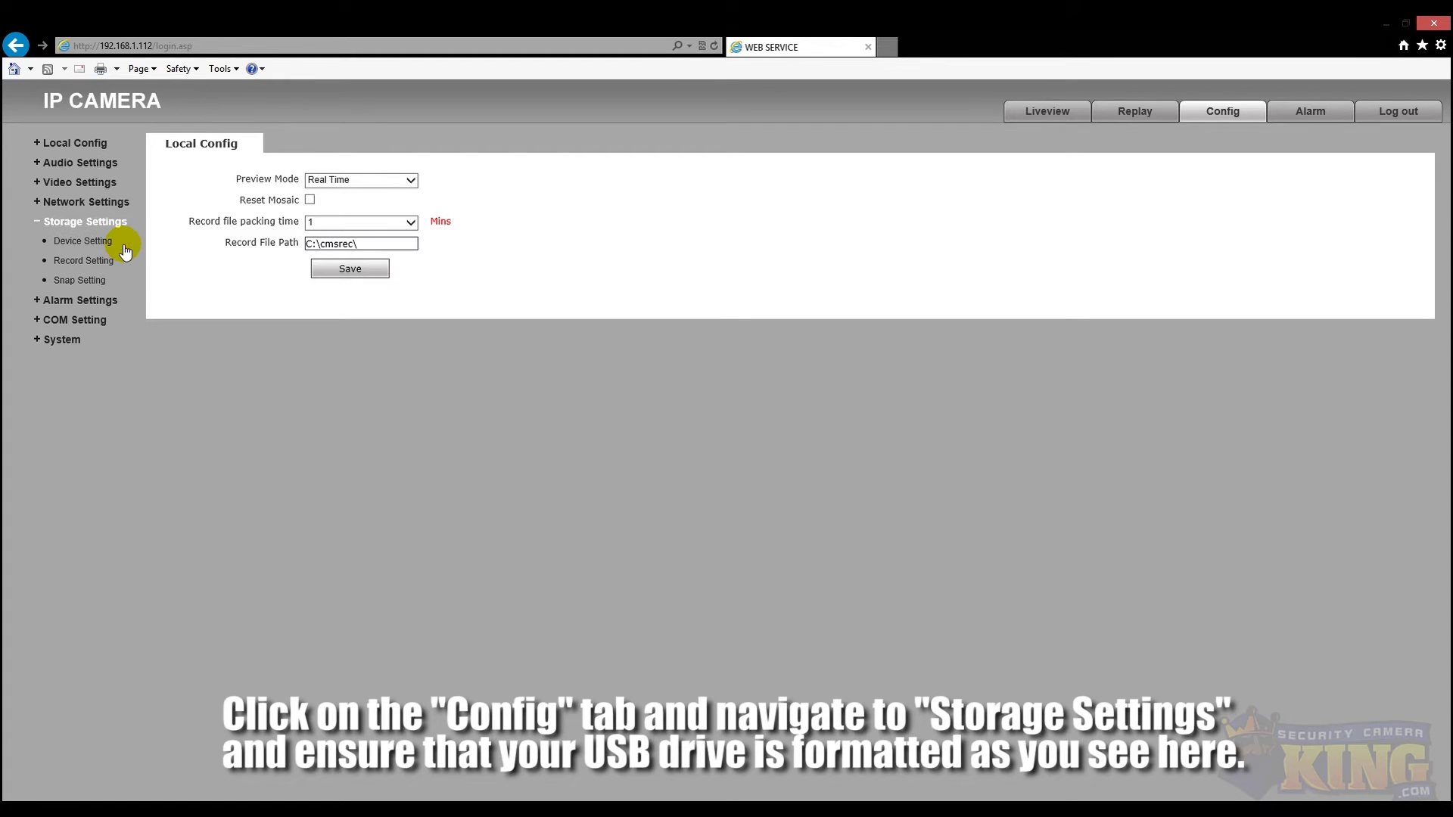
{"action": "left_click", "coordinate": [108, 243]}
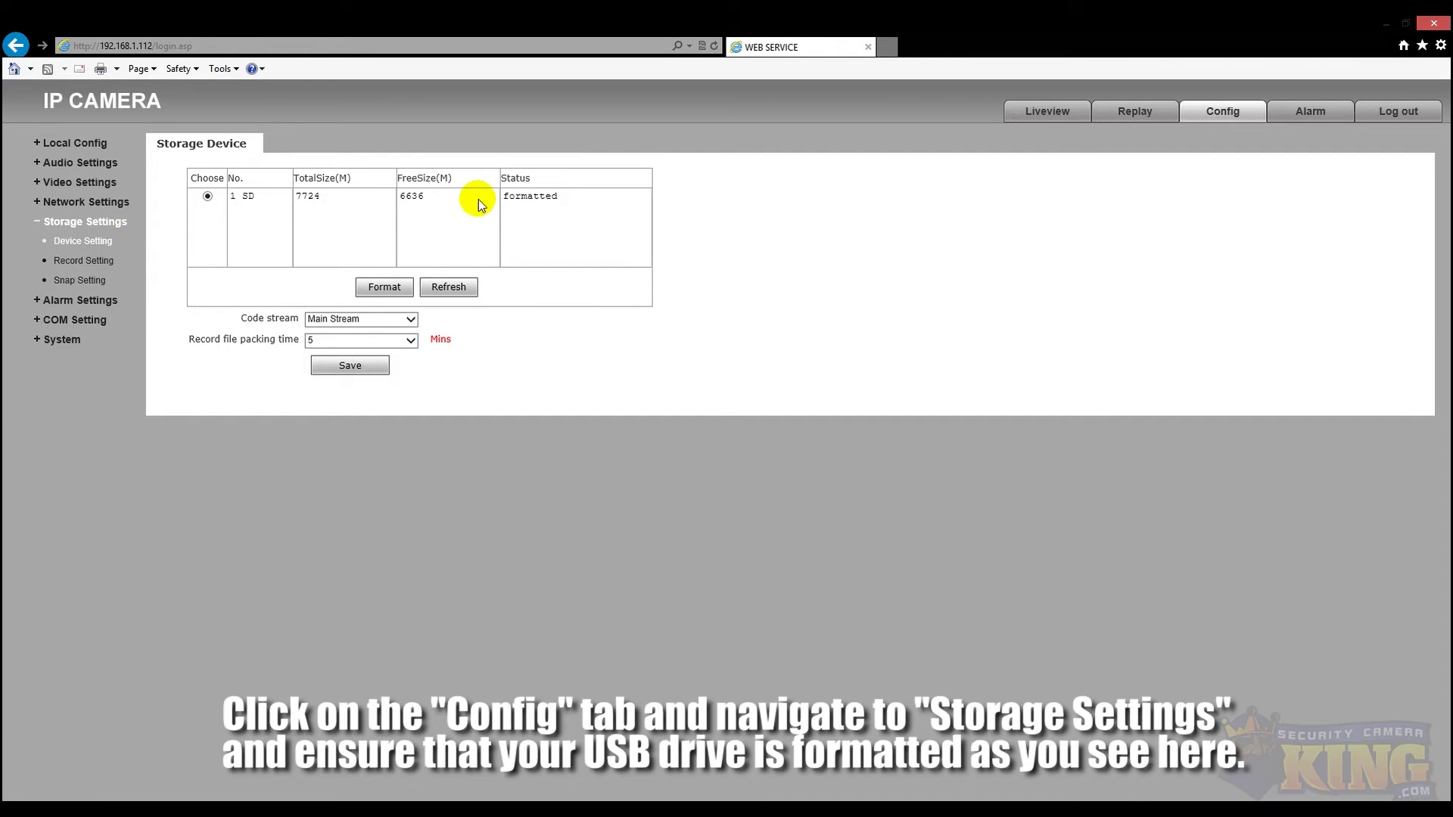
{"action": "left_click_drag", "start_coordinate": [505, 197], "coordinate": [562, 204]}
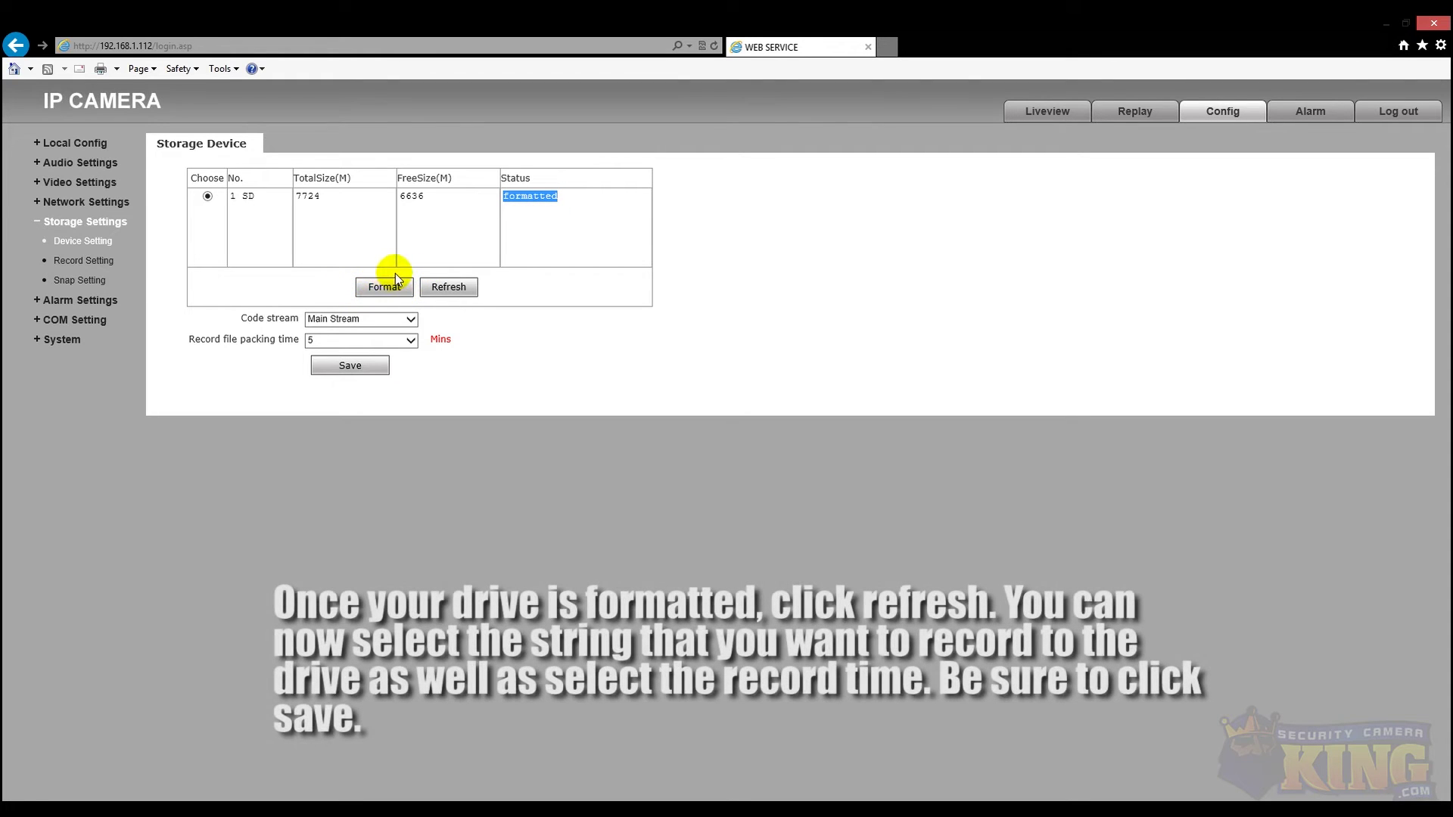
{"action": "left_click", "coordinate": [452, 290]}
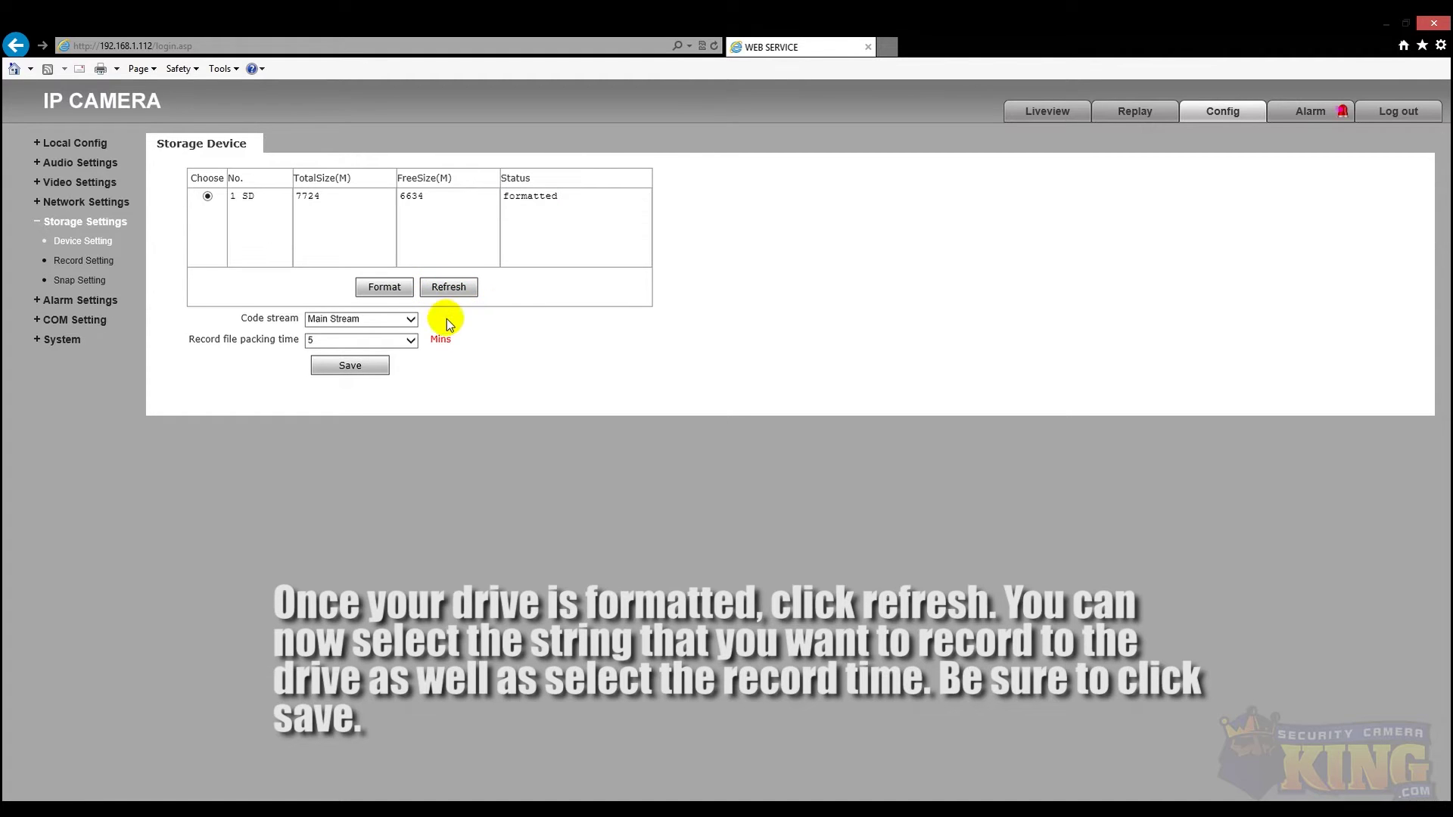
Record Main Stream in 5-minute packing files and save the storage settings
{"action": "left_click", "coordinate": [410, 319]}
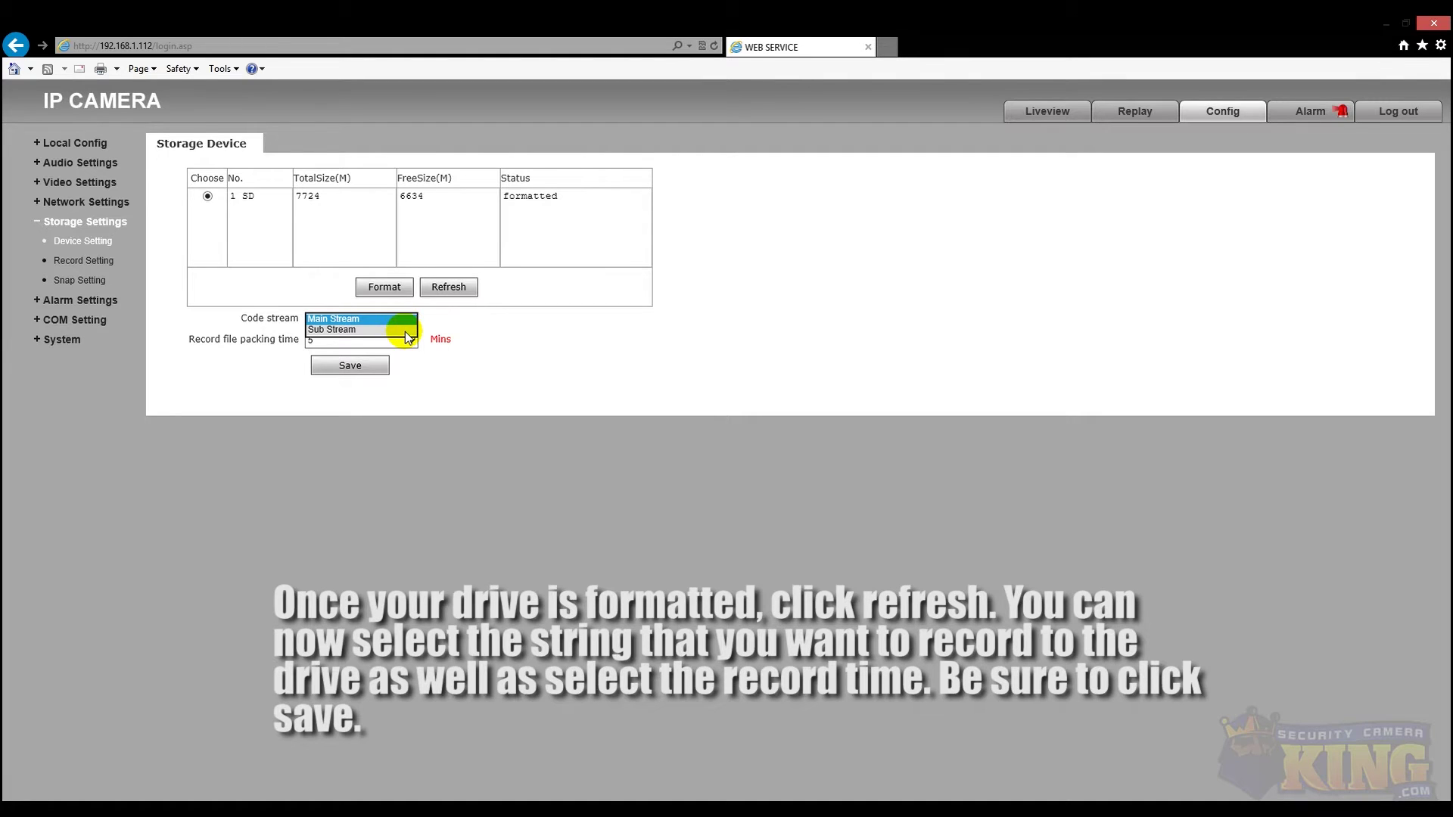
{"action": "left_click", "coordinate": [414, 341]}
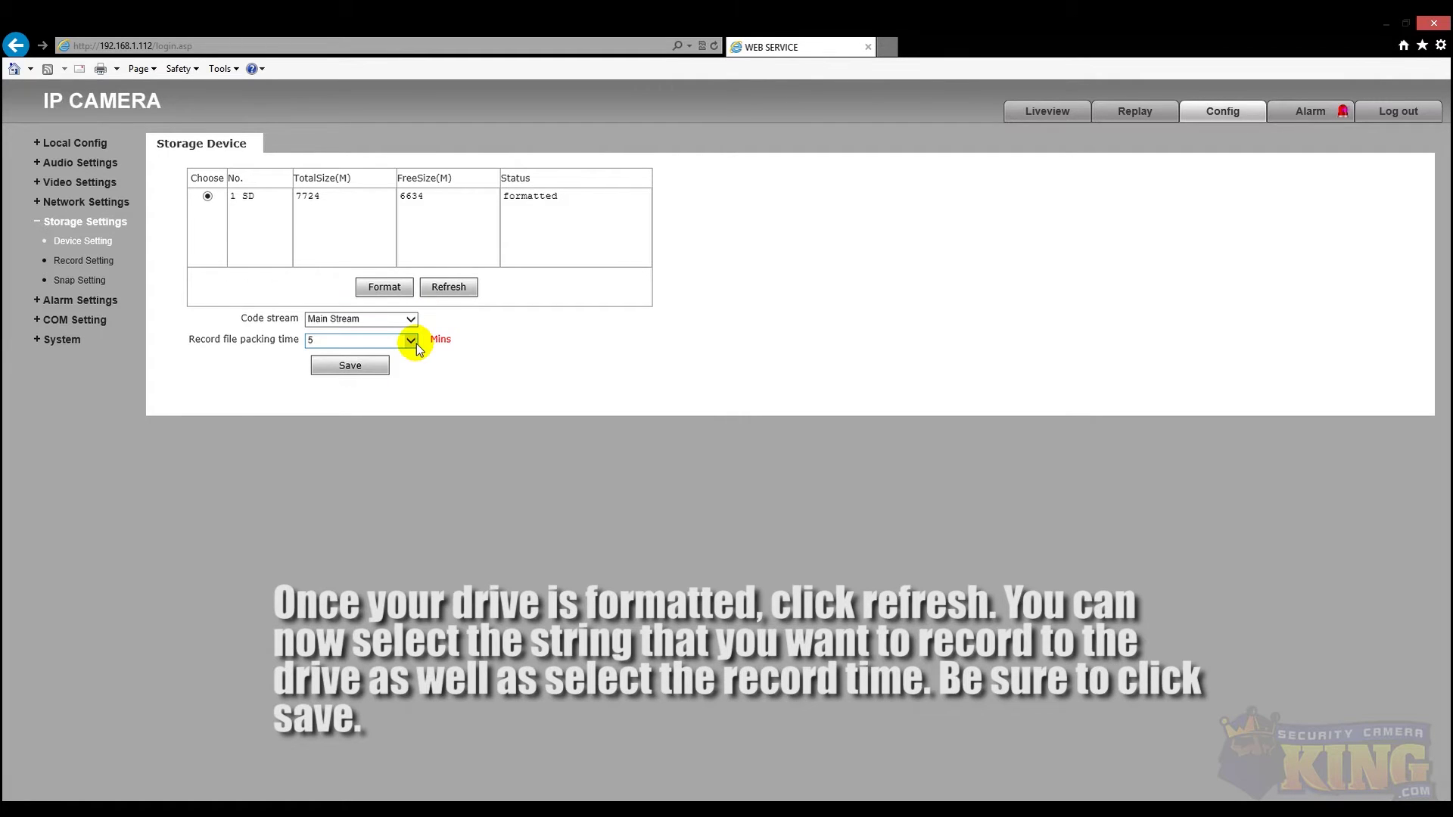
{"action": "left_click", "coordinate": [416, 343]}
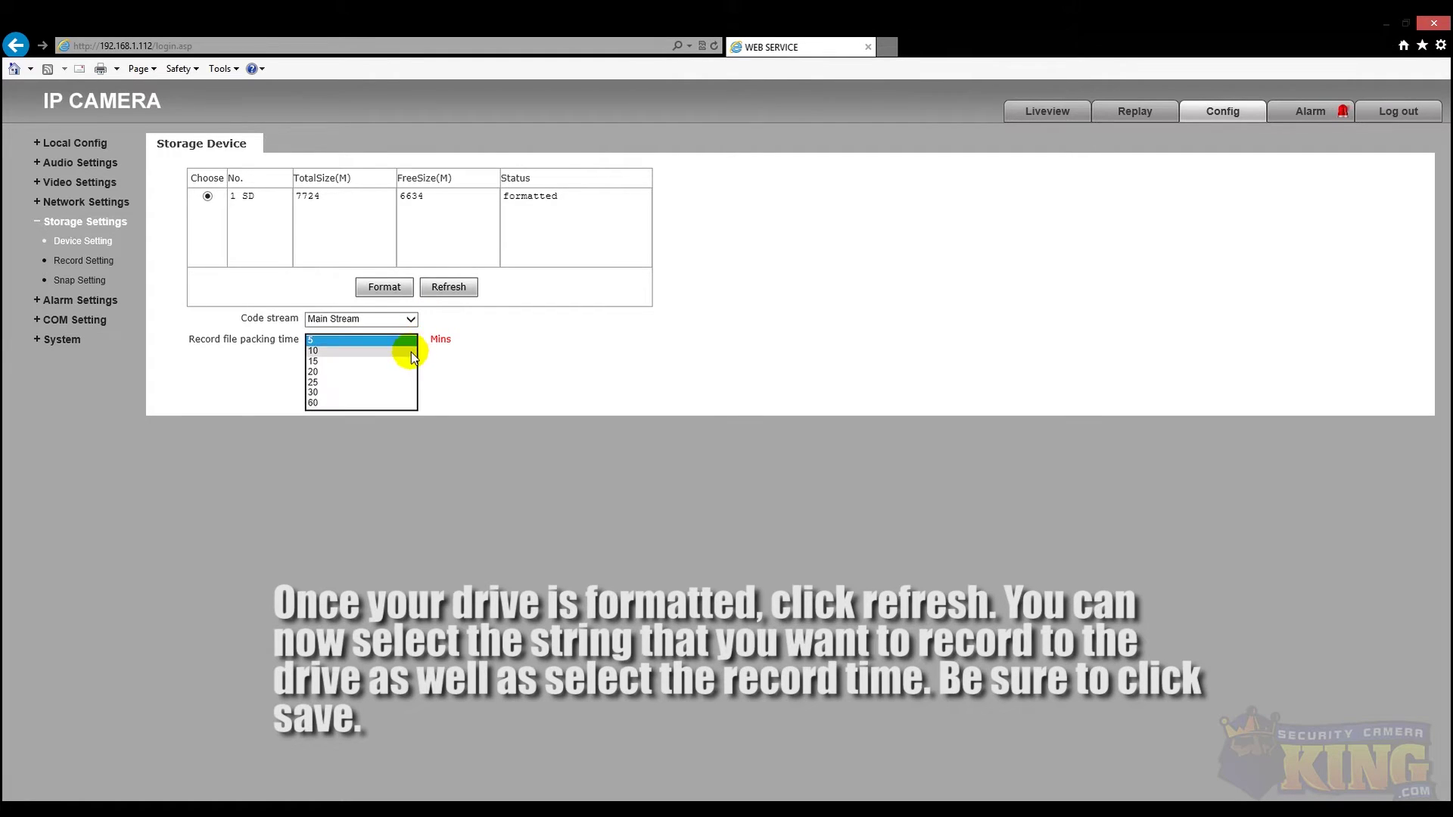
{"action": "left_click", "coordinate": [447, 403]}
{"action": "left_click", "coordinate": [370, 377]}
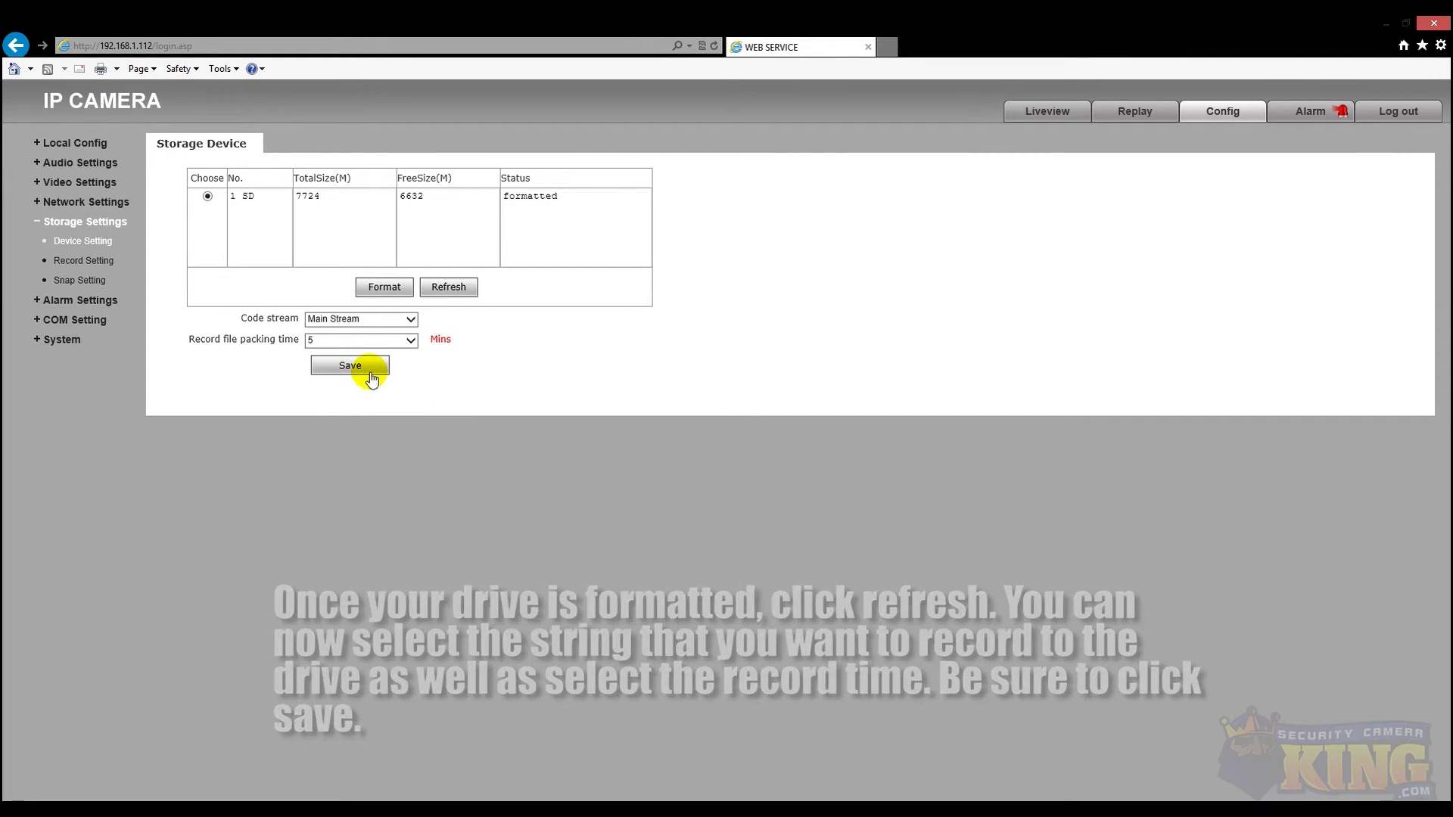
Enable and save the Time 1 (0:0–23:59) recording schedule, then save the snapshot schedule
{"action": "left_click", "coordinate": [114, 265]}
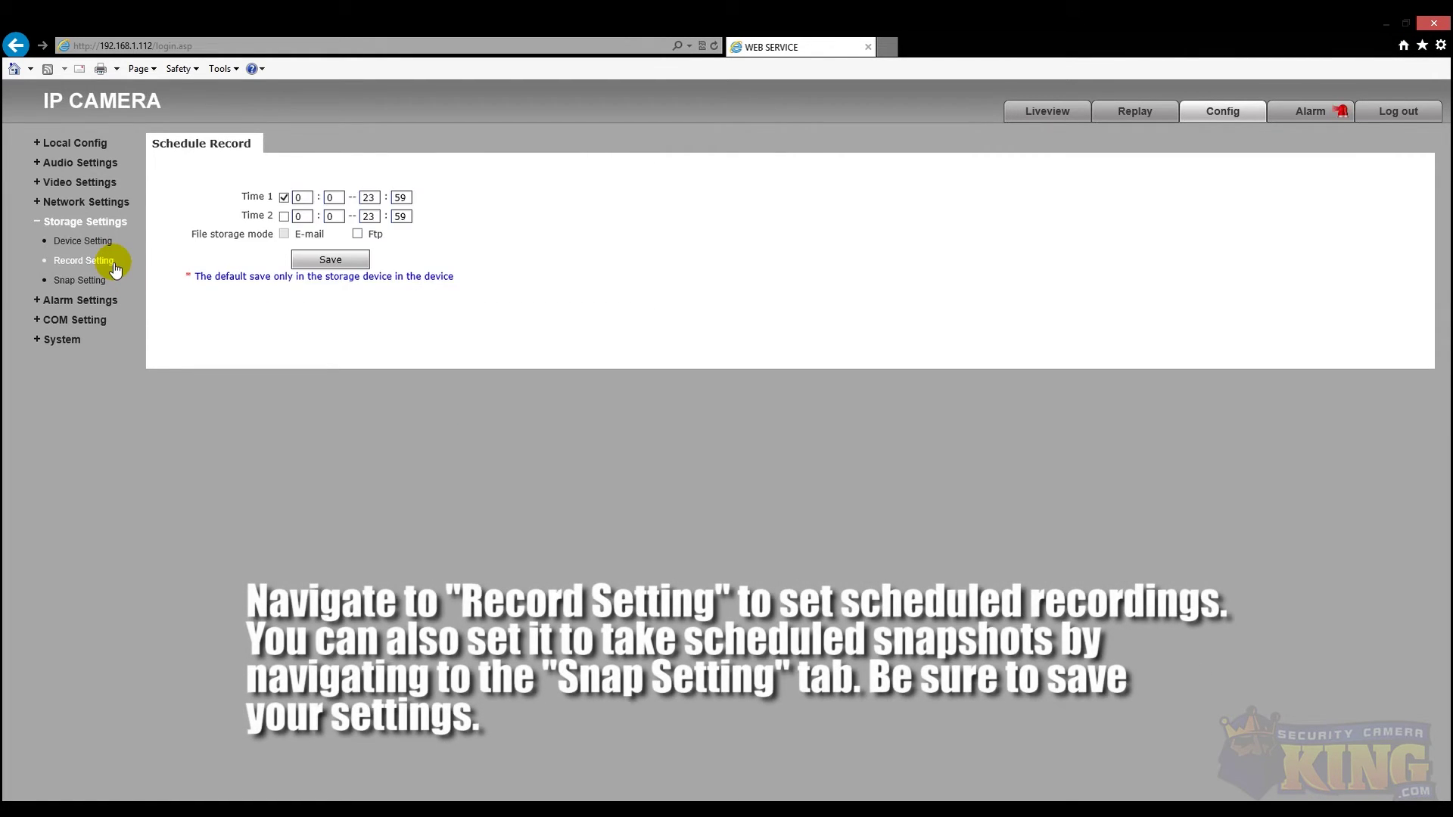
{"action": "left_click", "coordinate": [283, 199]}
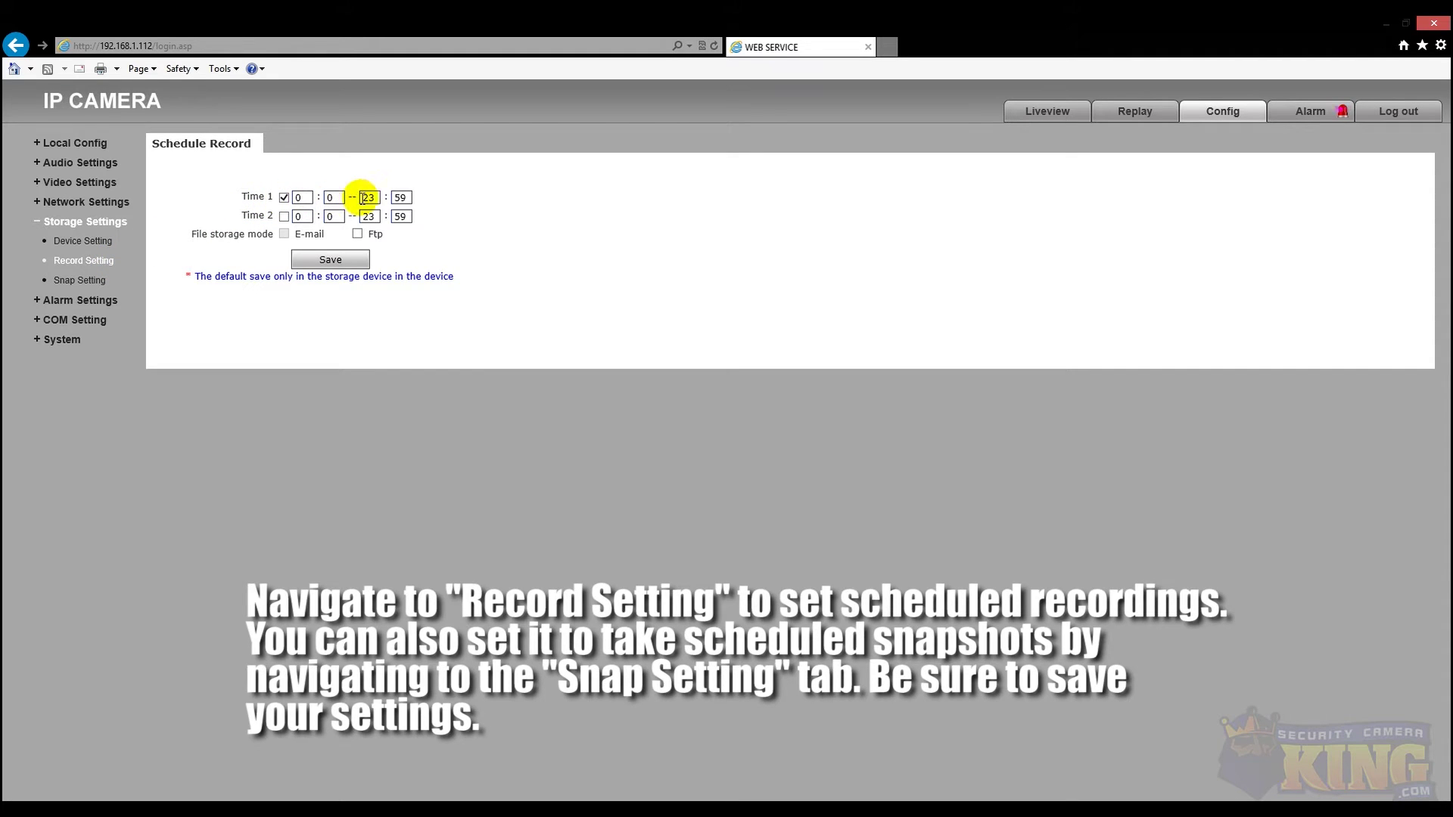
{"action": "left_click", "coordinate": [353, 263]}
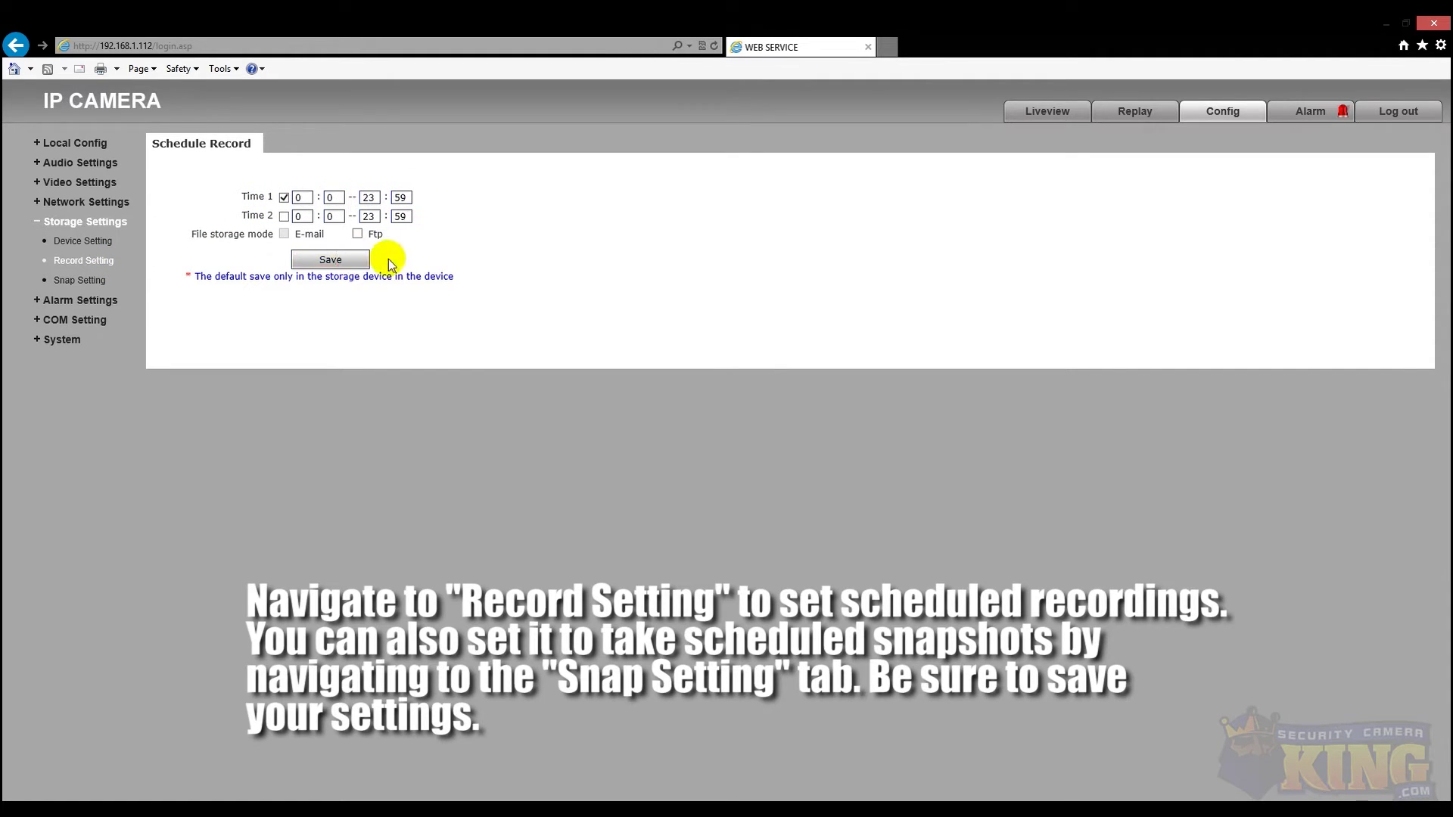
{"action": "left_click", "coordinate": [102, 281]}
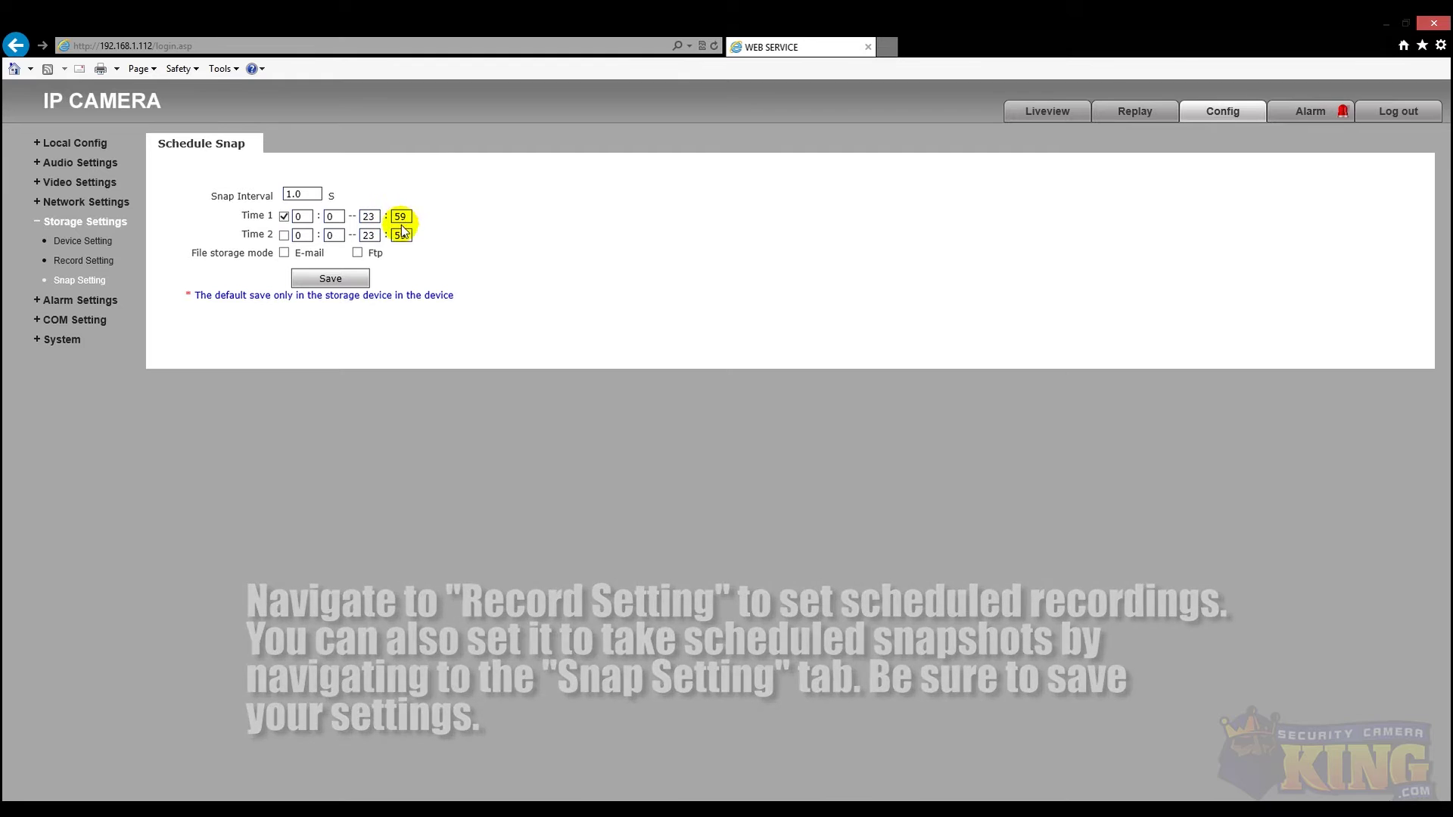
{"action": "left_click", "coordinate": [362, 281]}
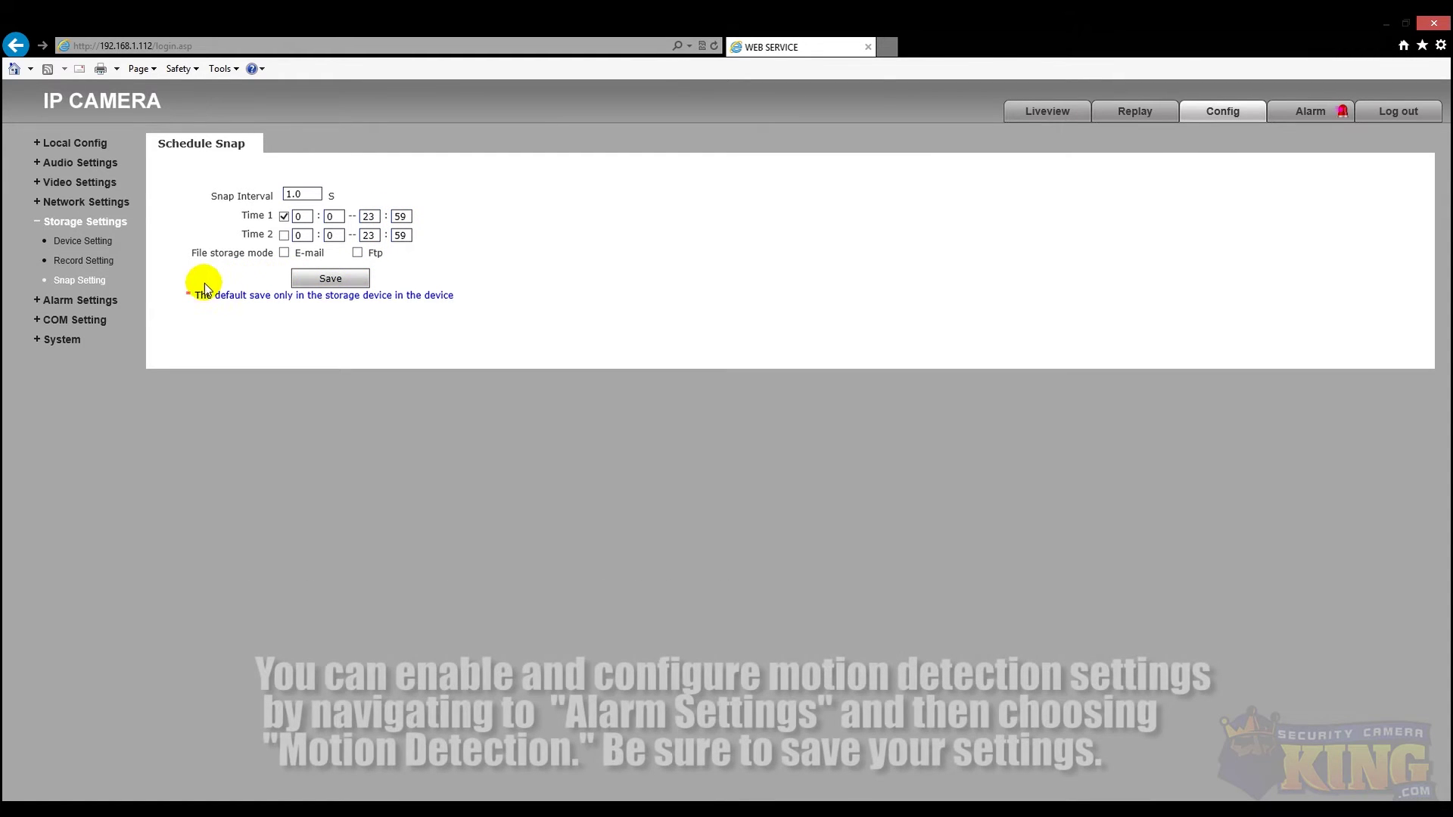
Enable motion detection at sensitivity 5 with Record linkage, snapshot linkage off, and save
{"action": "left_click", "coordinate": [124, 304]}
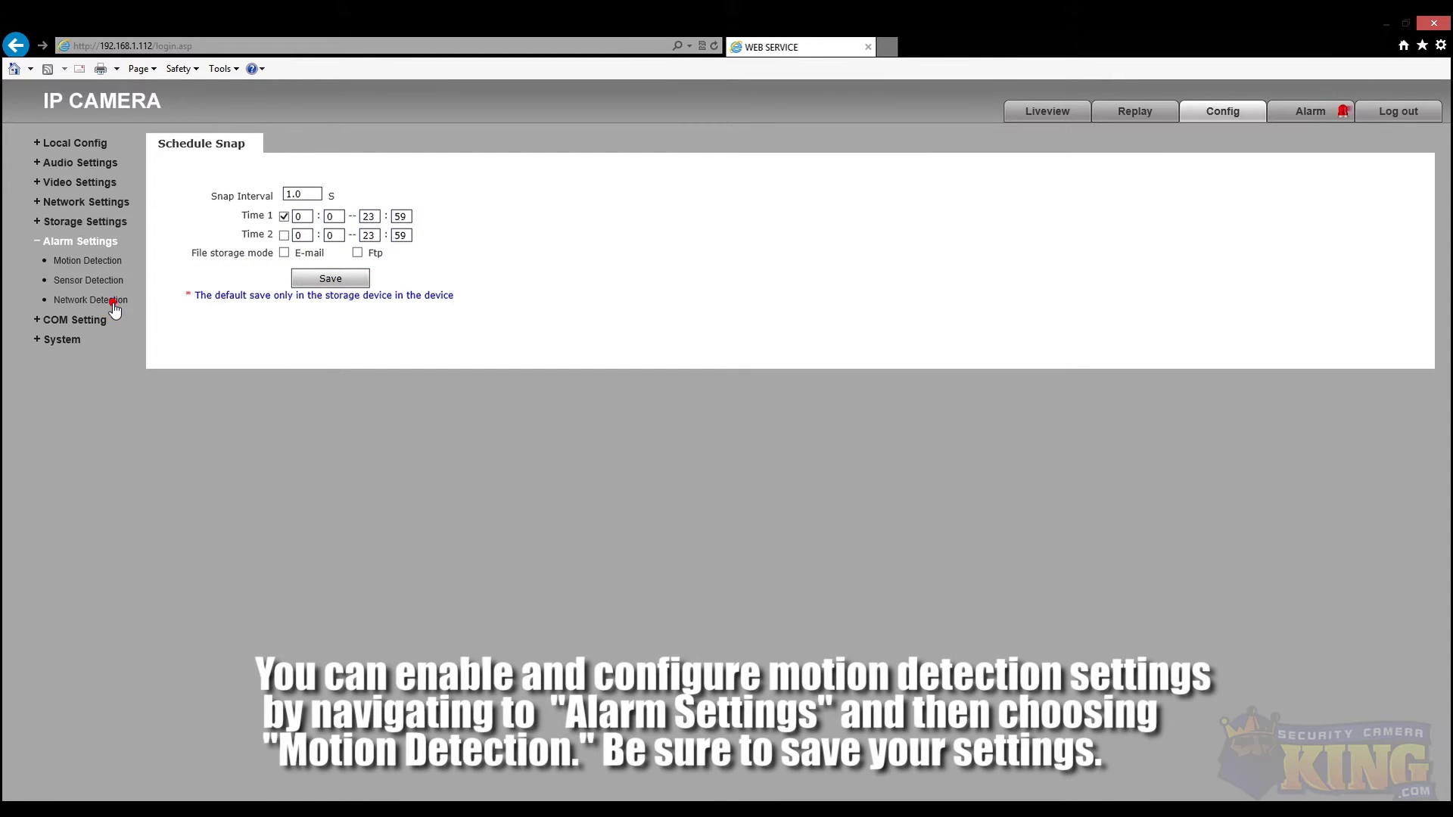
{"action": "left_click", "coordinate": [110, 264]}
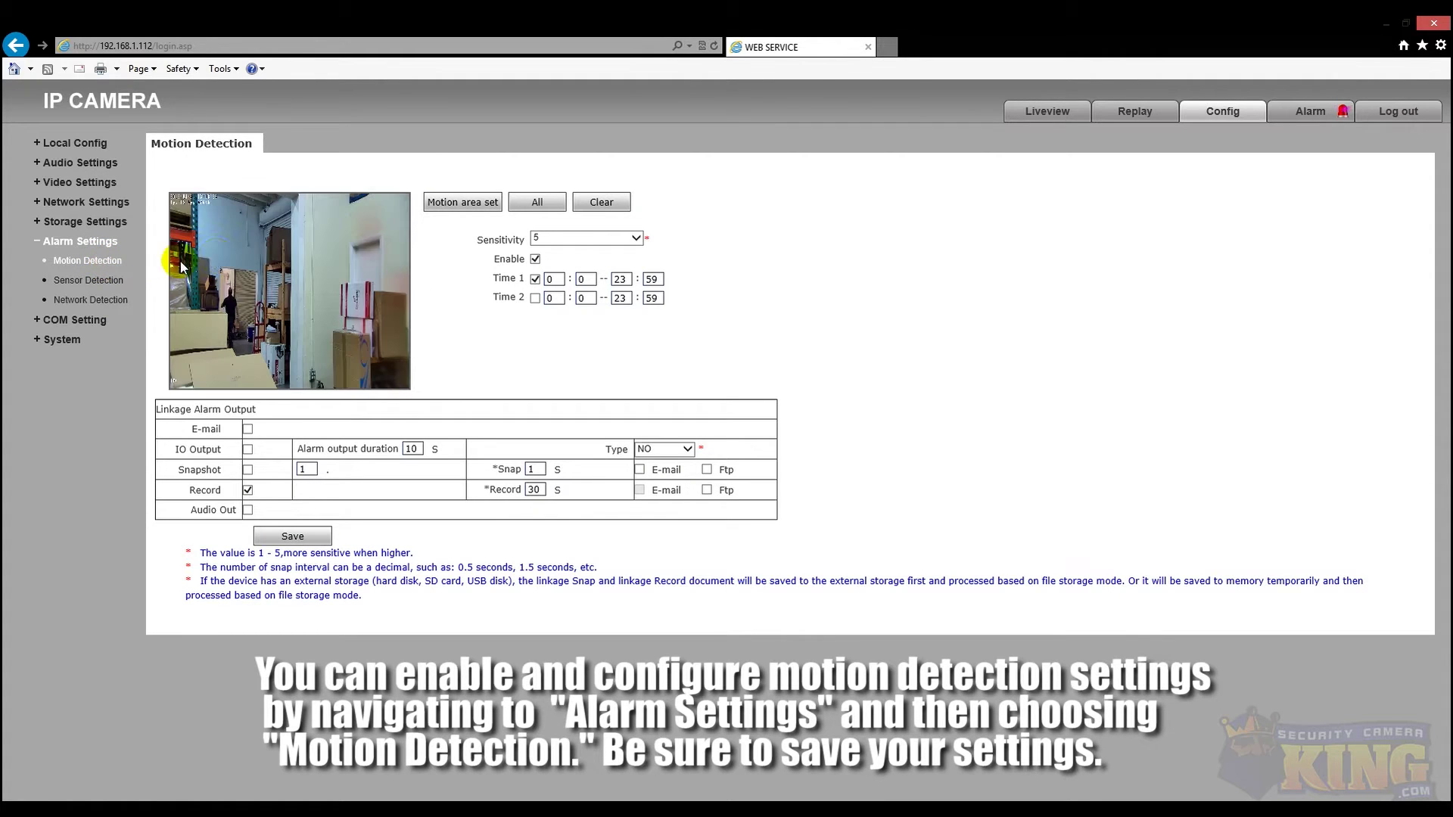
{"action": "left_click", "coordinate": [450, 210]}
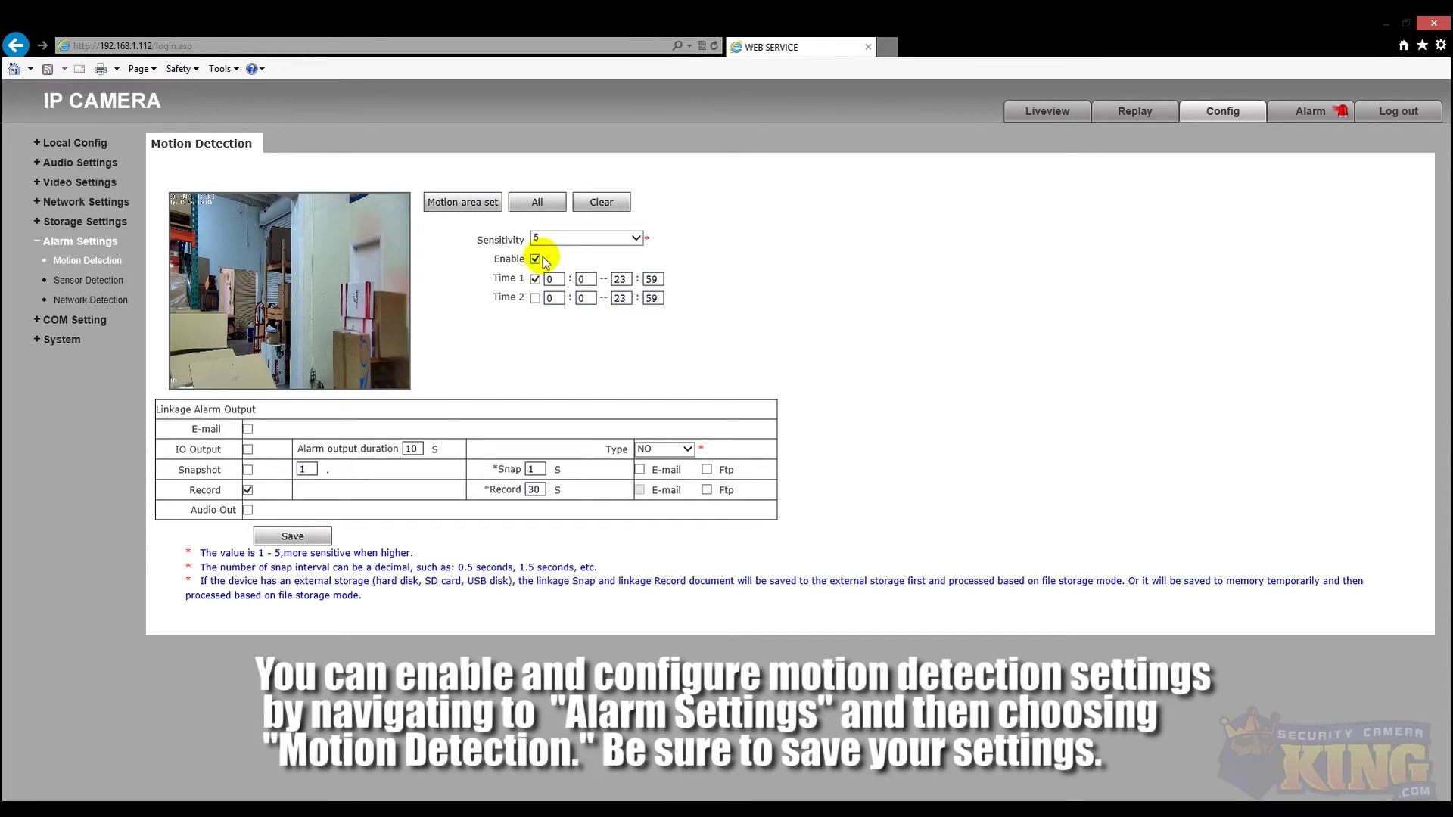
{"action": "left_click", "coordinate": [569, 239]}
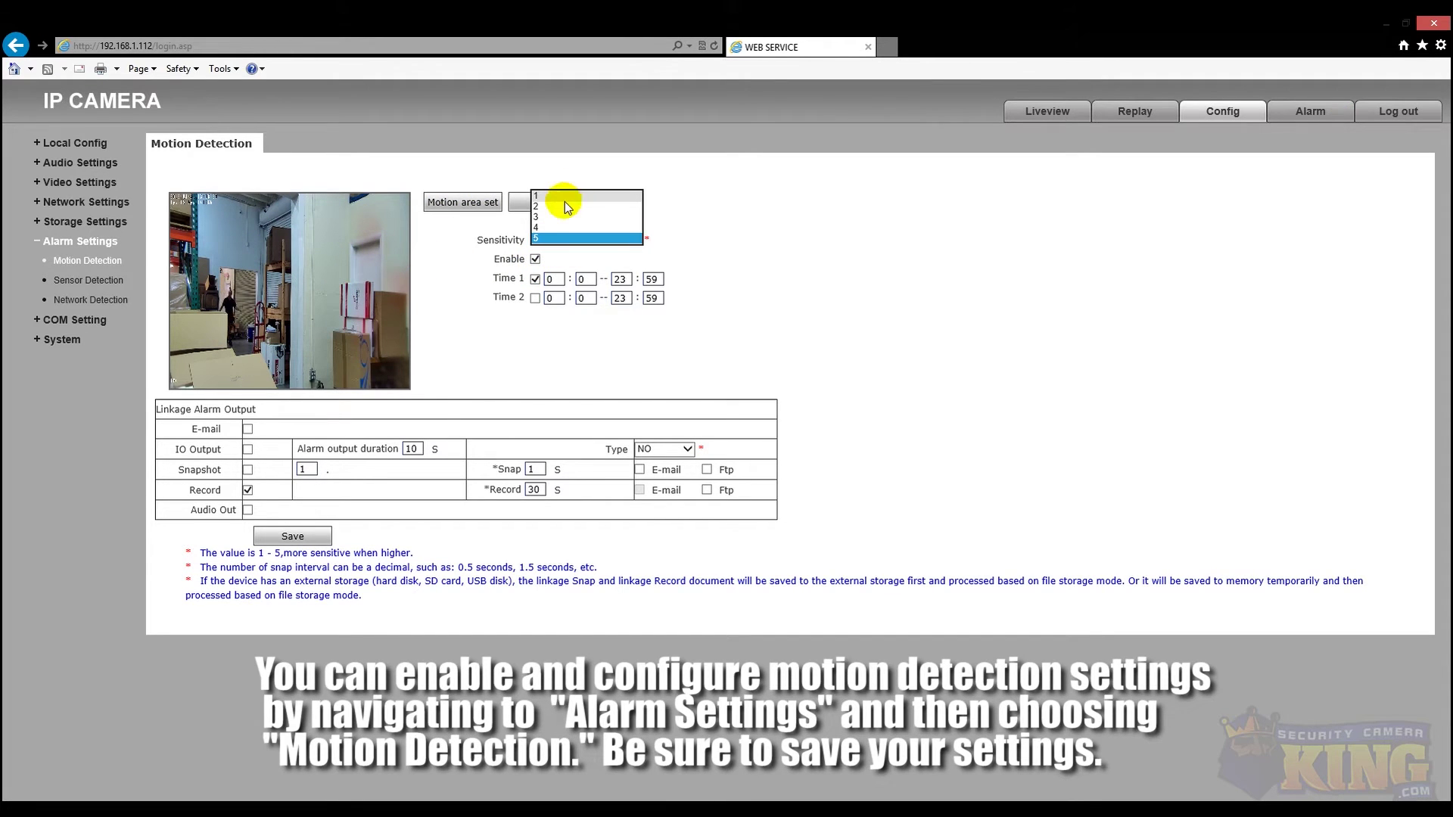
{"action": "left_click", "coordinate": [498, 266]}
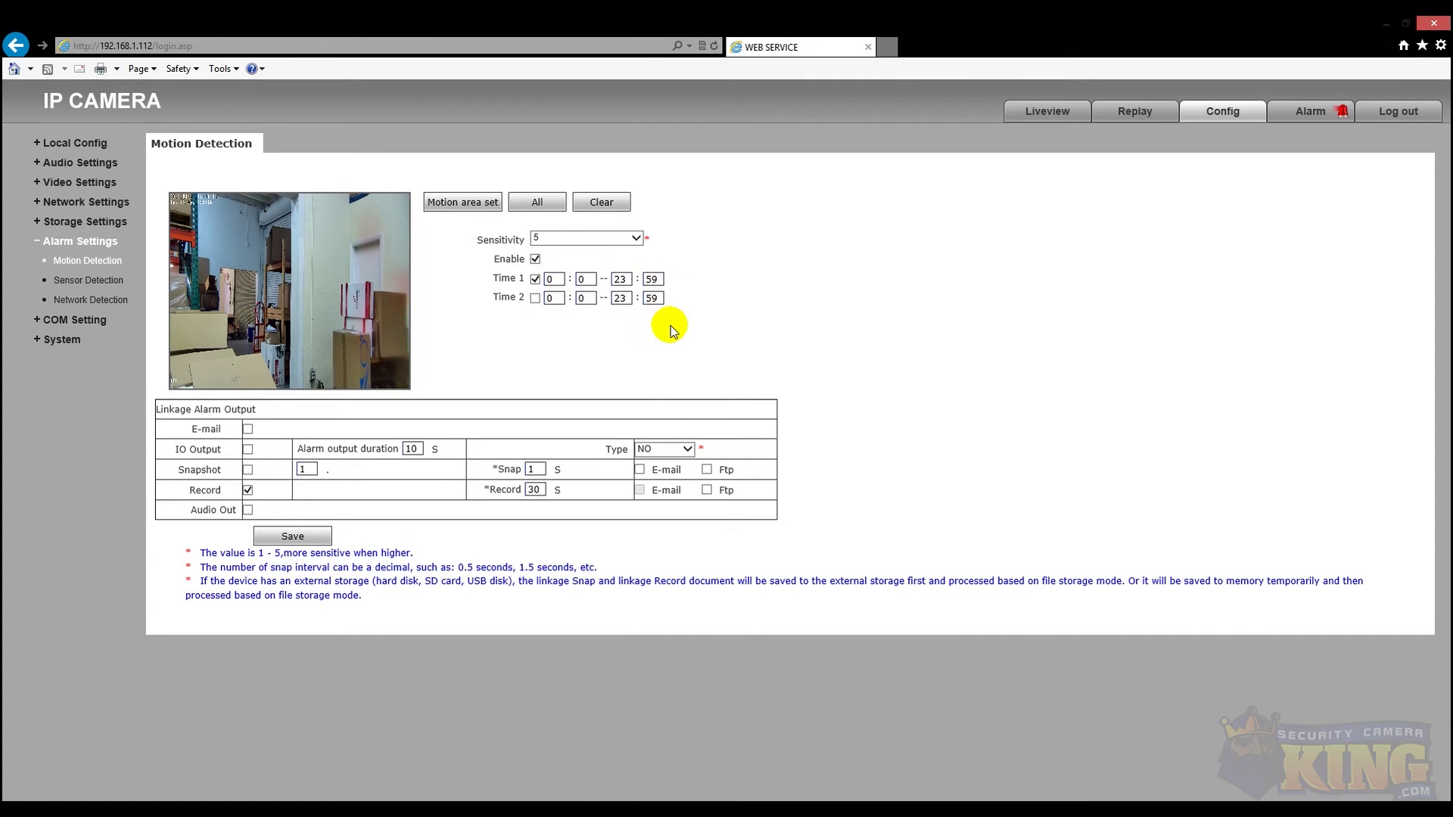
{"action": "left_click", "coordinate": [248, 470]}
{"action": "left_click", "coordinate": [248, 470]}
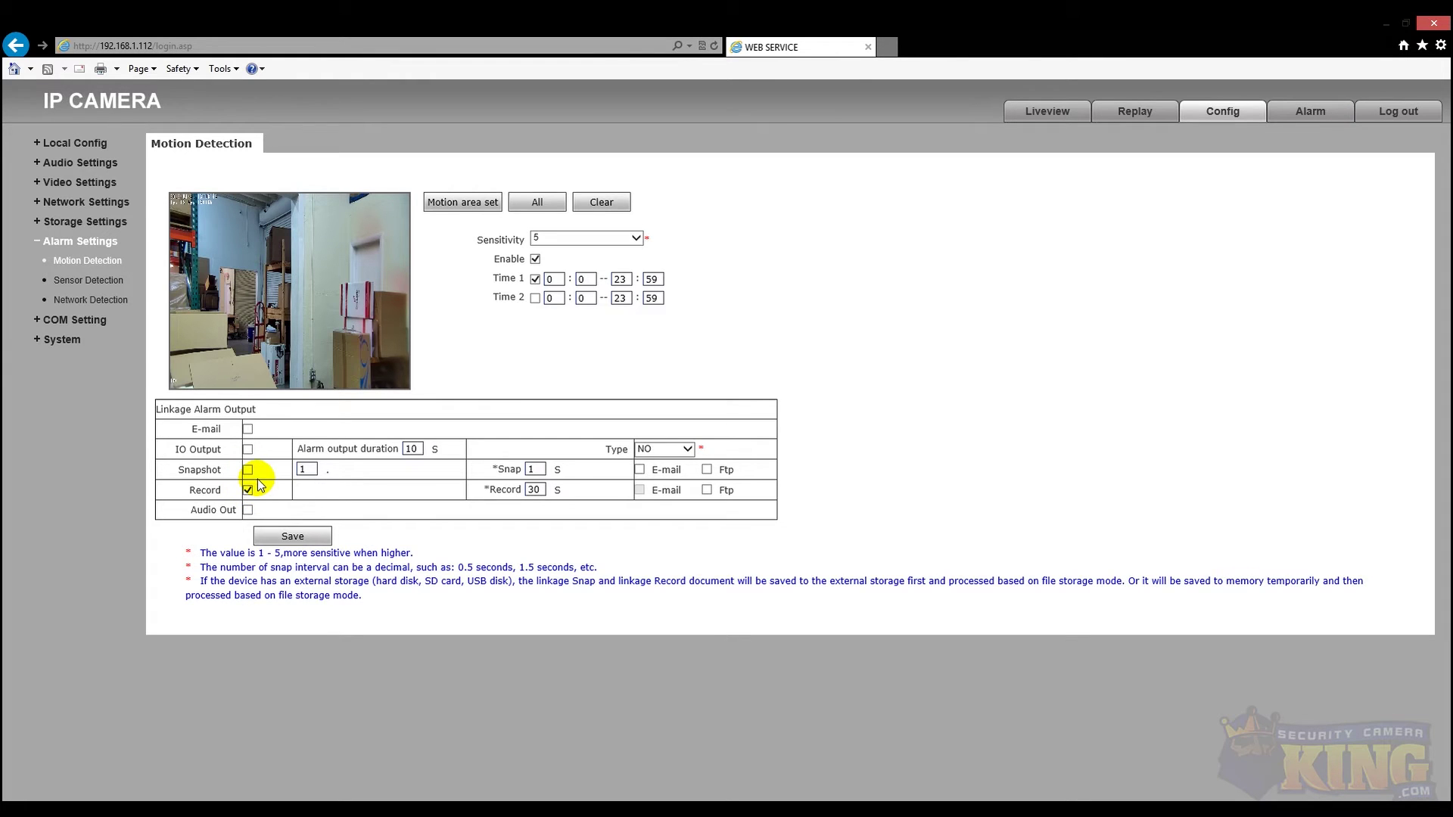
{"action": "left_click", "coordinate": [297, 538]}
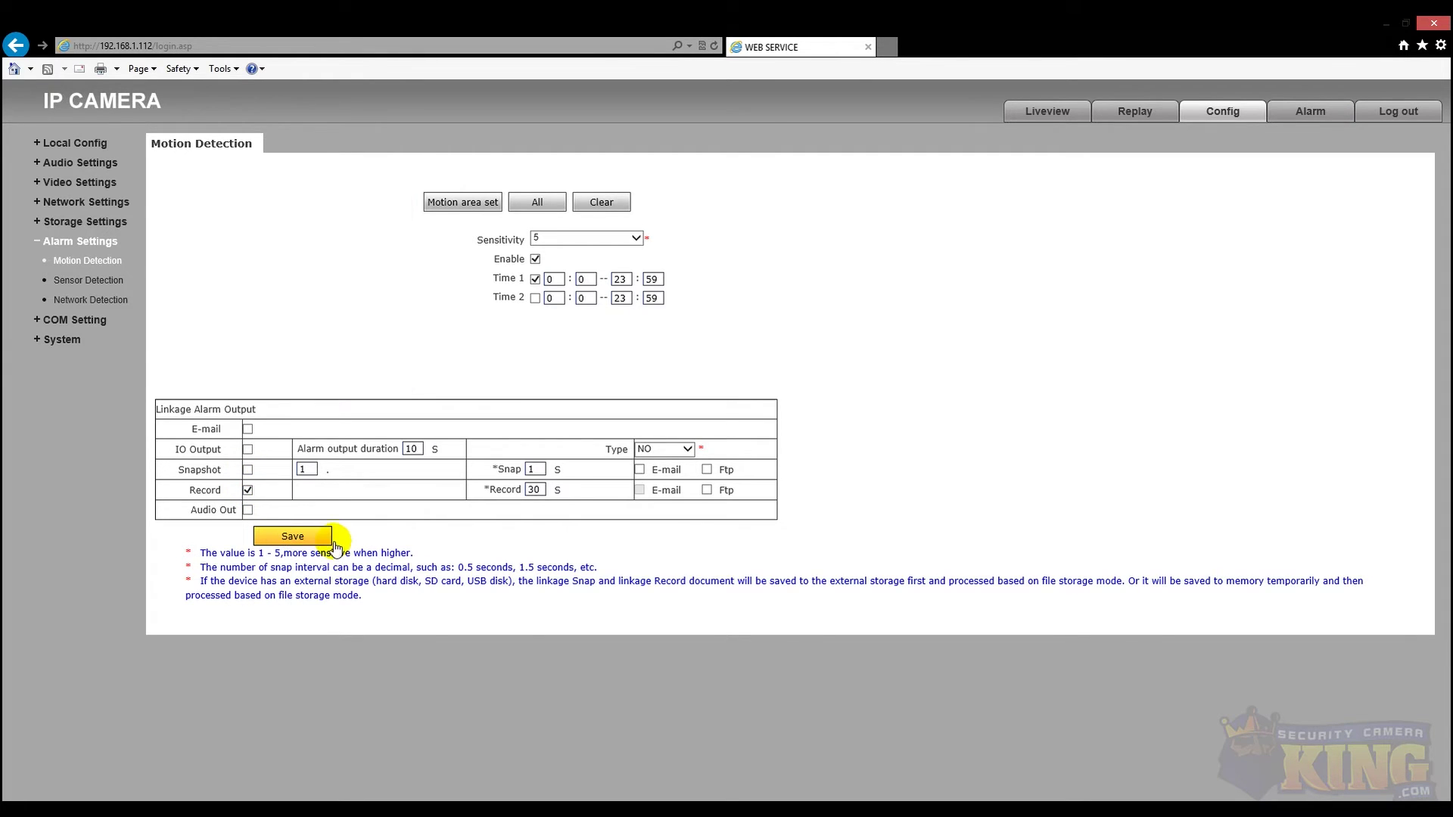
List the 2016-03-31 SD card recordings and start downloading the 10:53:18–10:53:29 clip
{"action": "left_click", "coordinate": [1125, 113]}
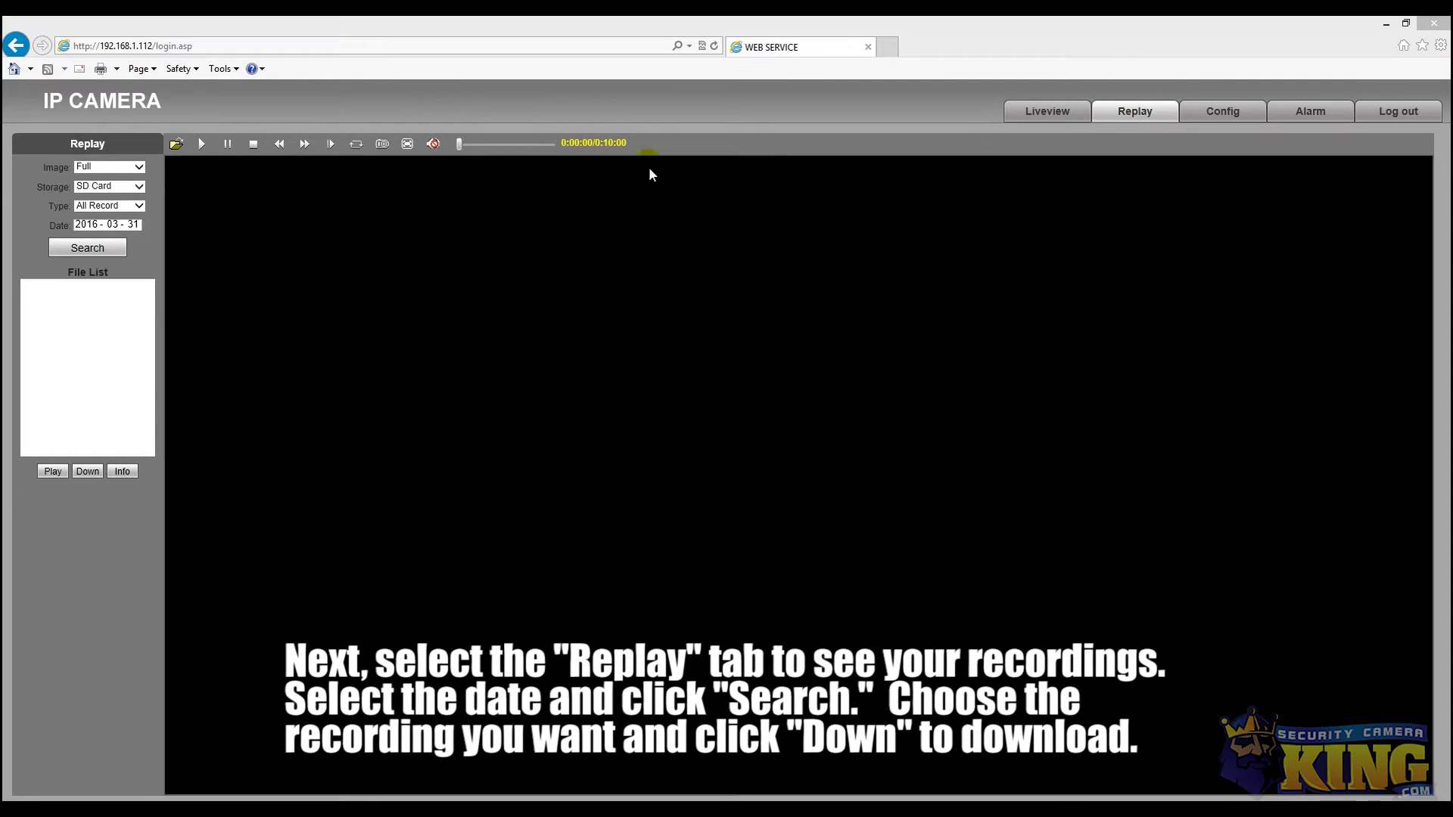
{"action": "left_click", "coordinate": [107, 249]}
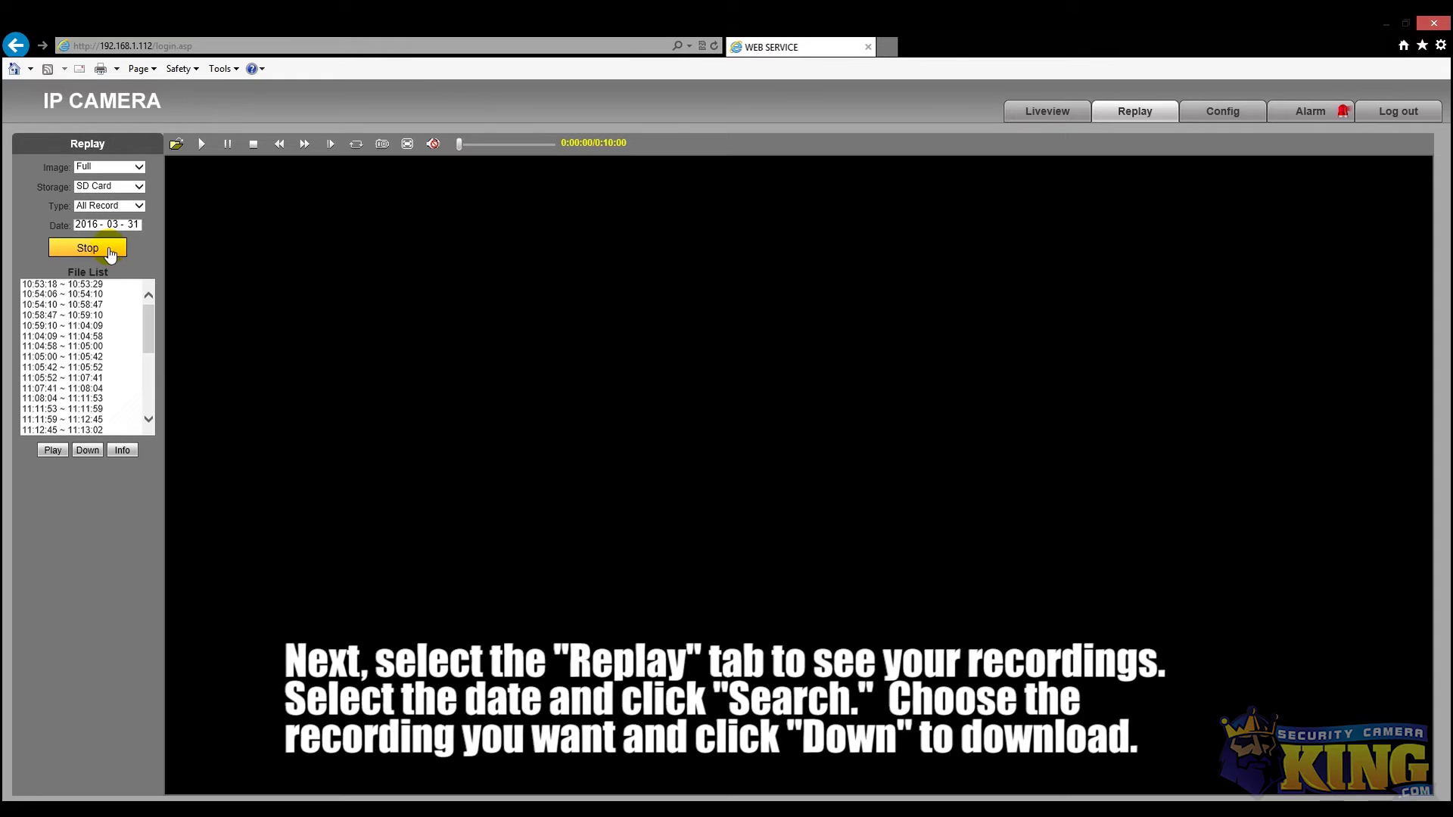
{"action": "left_click", "coordinate": [87, 284]}
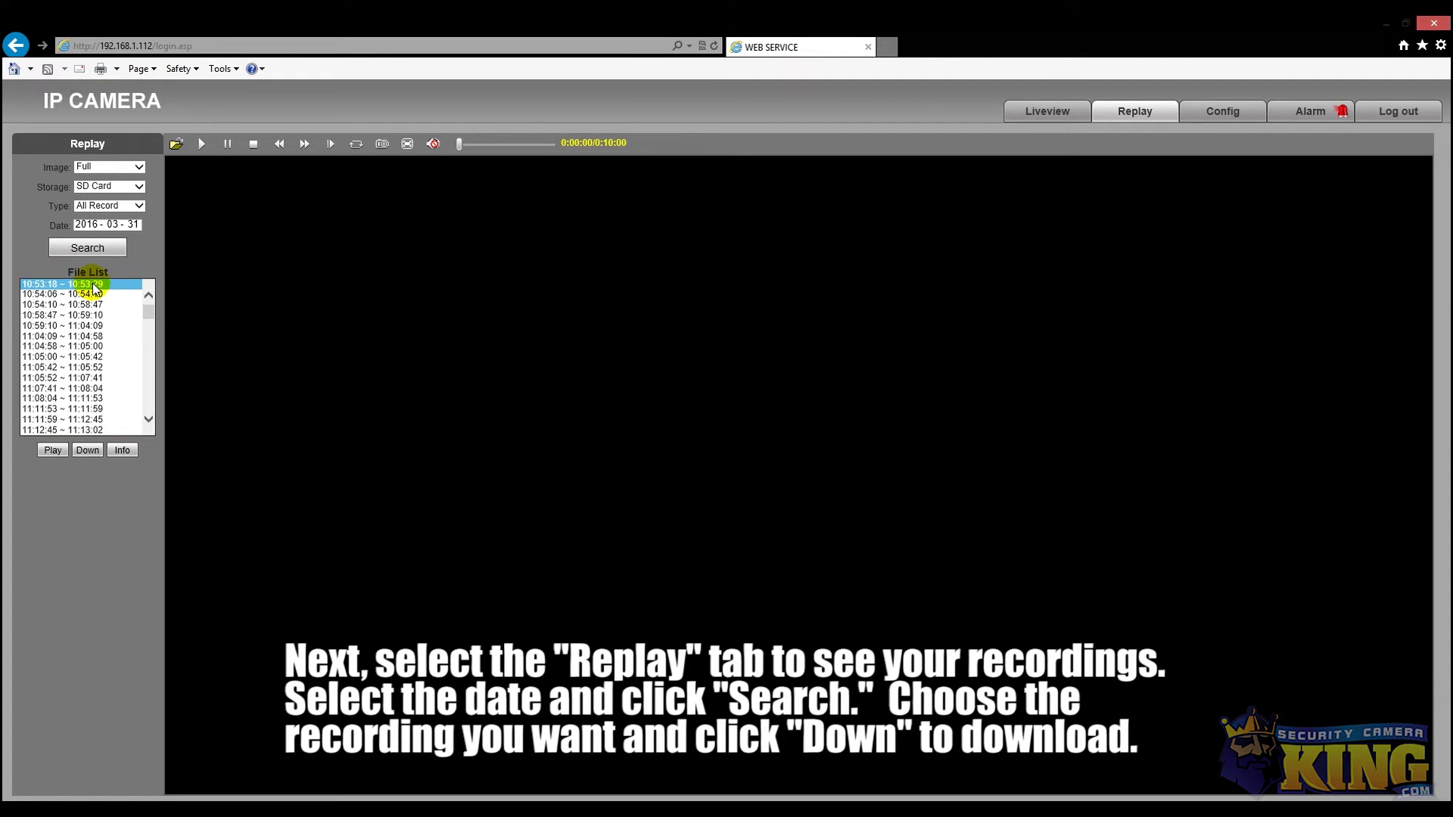
{"action": "left_click", "coordinate": [96, 453]}
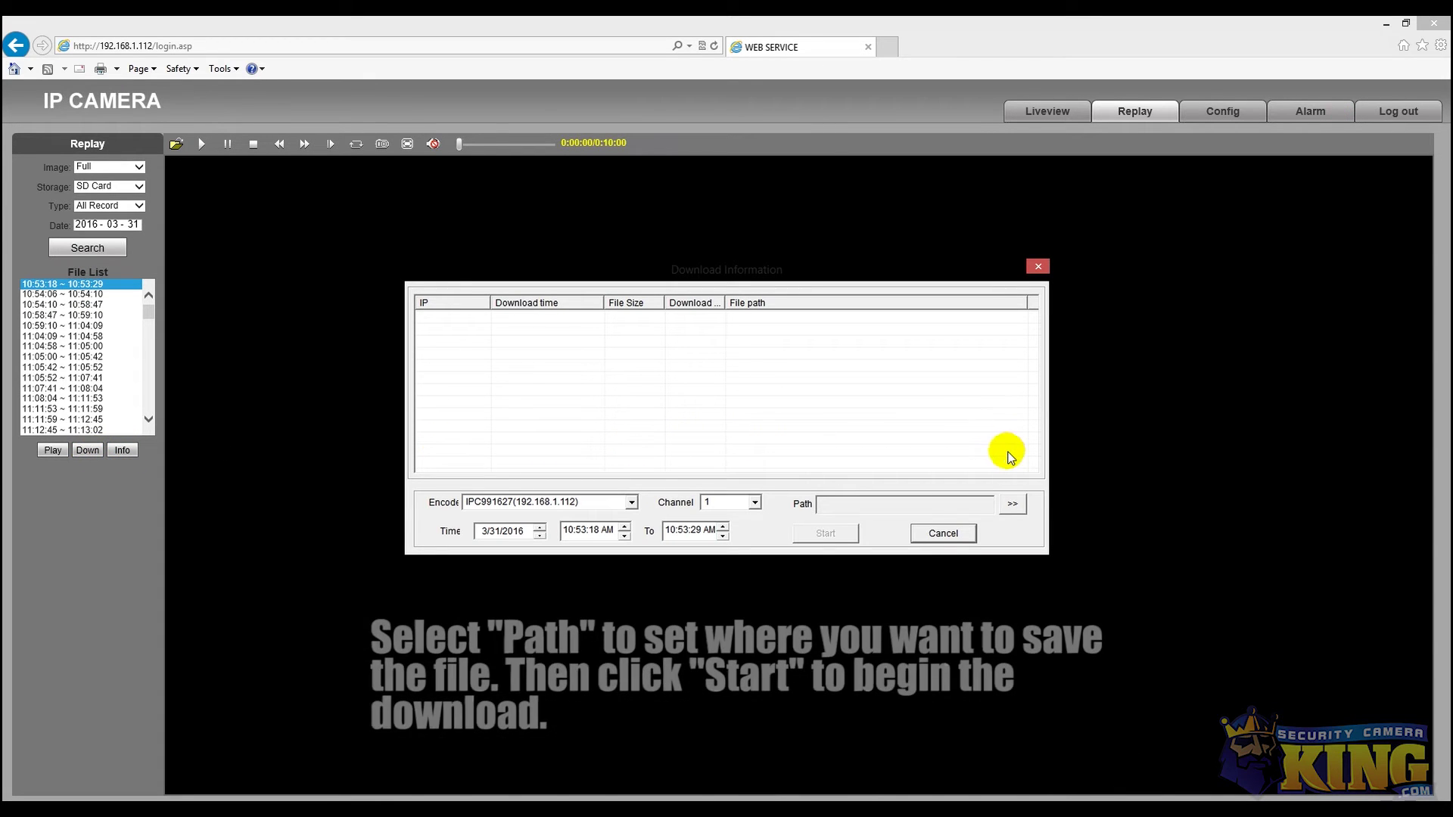
Save the clip to the Desktop as Test and start the download
{"action": "left_click", "coordinate": [1011, 509]}
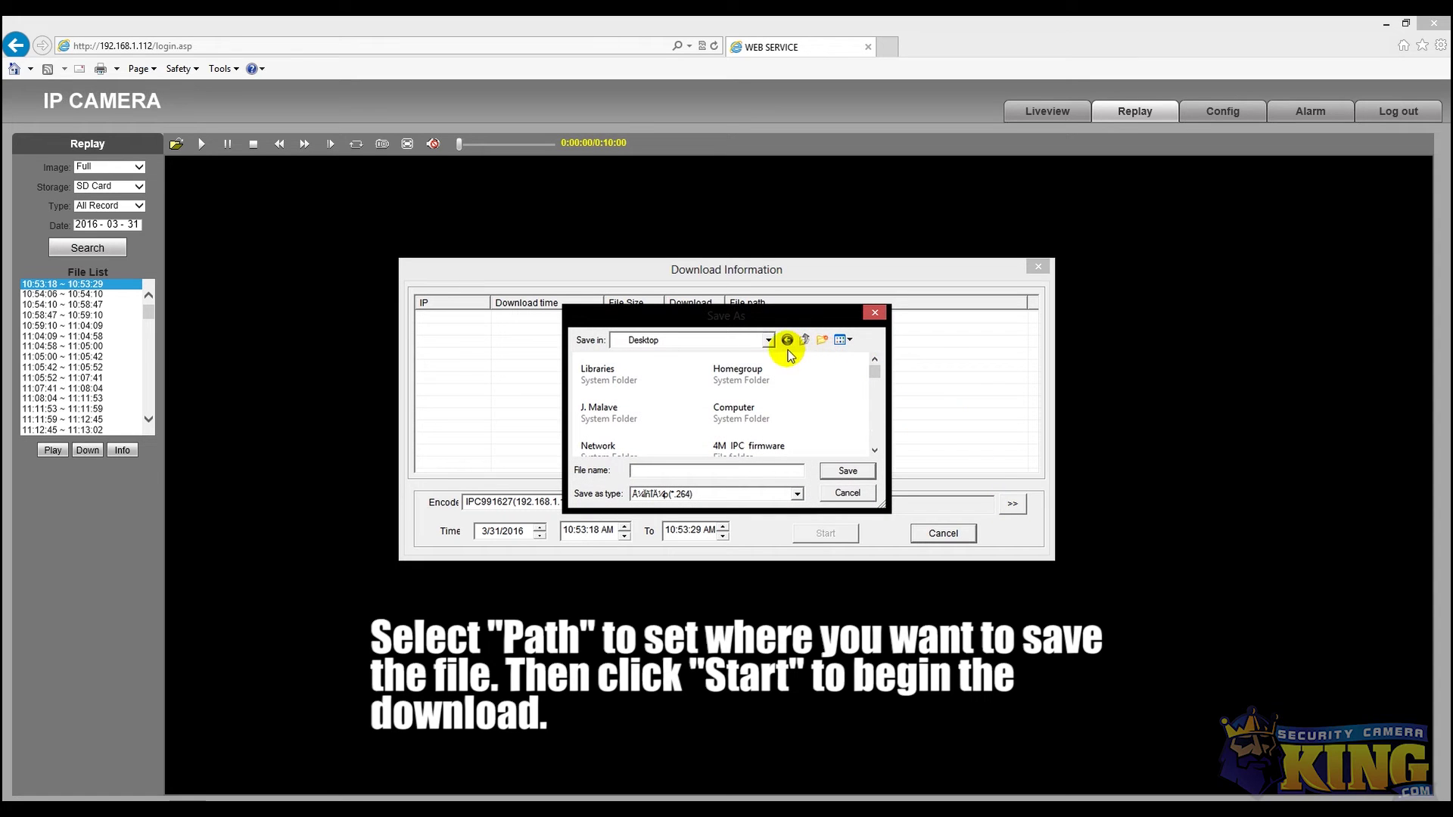
{"action": "left_click", "coordinate": [746, 475]}
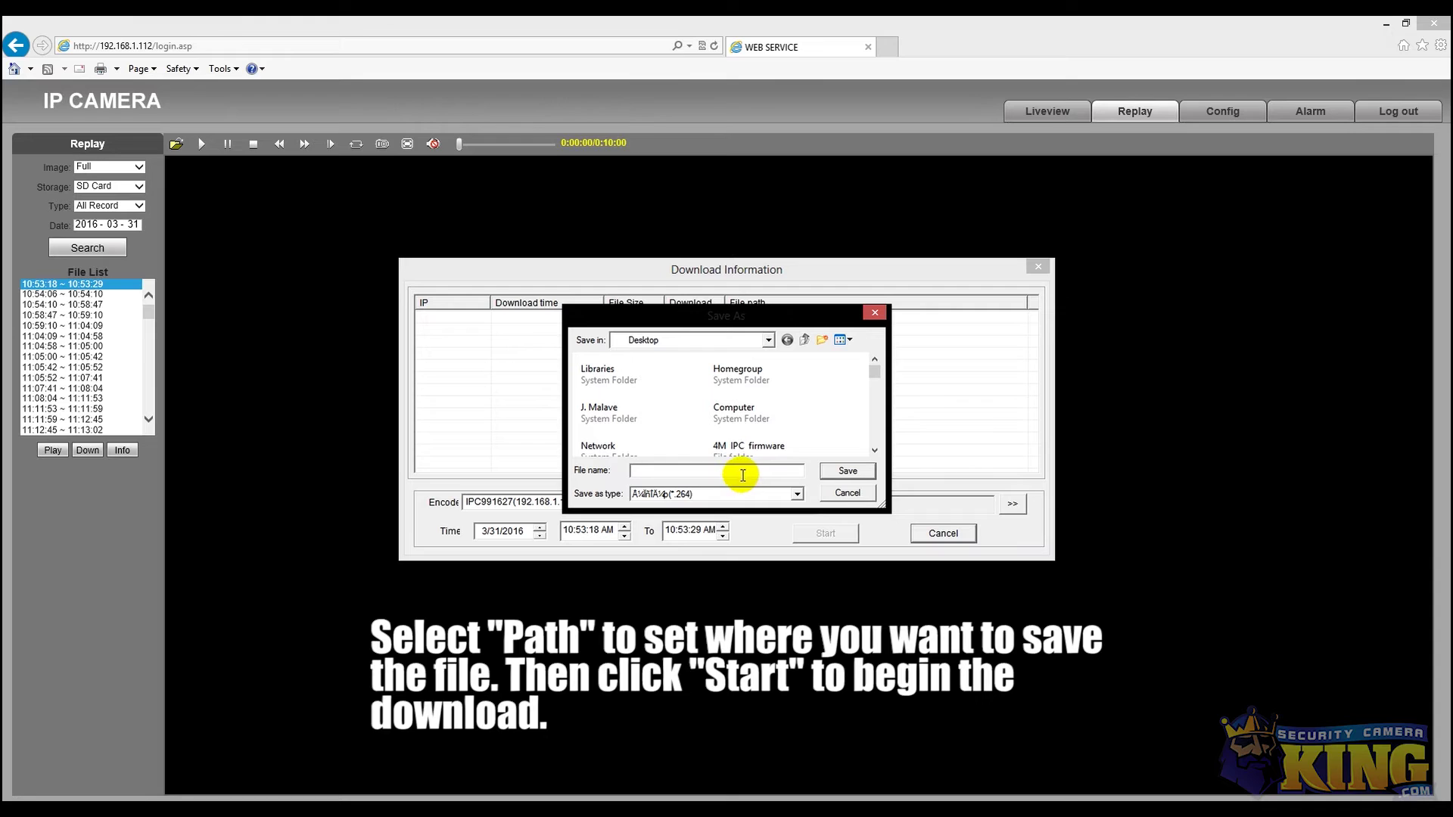
{"action": "left_click", "coordinate": [849, 472]}
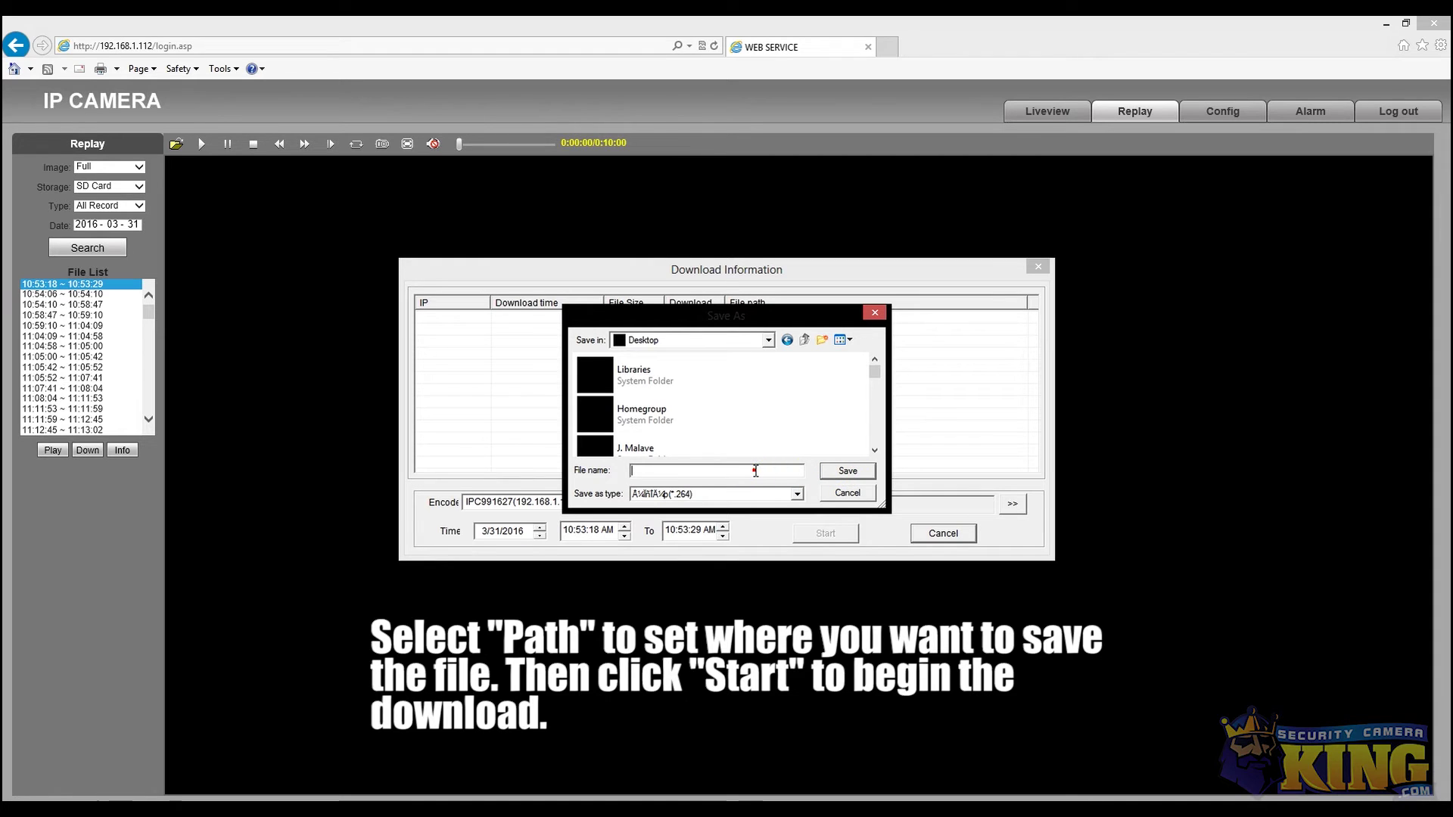
{"action": "left_click", "coordinate": [755, 471]}
{"action": "type", "text": "Test"}
{"action": "left_click", "coordinate": [858, 476]}
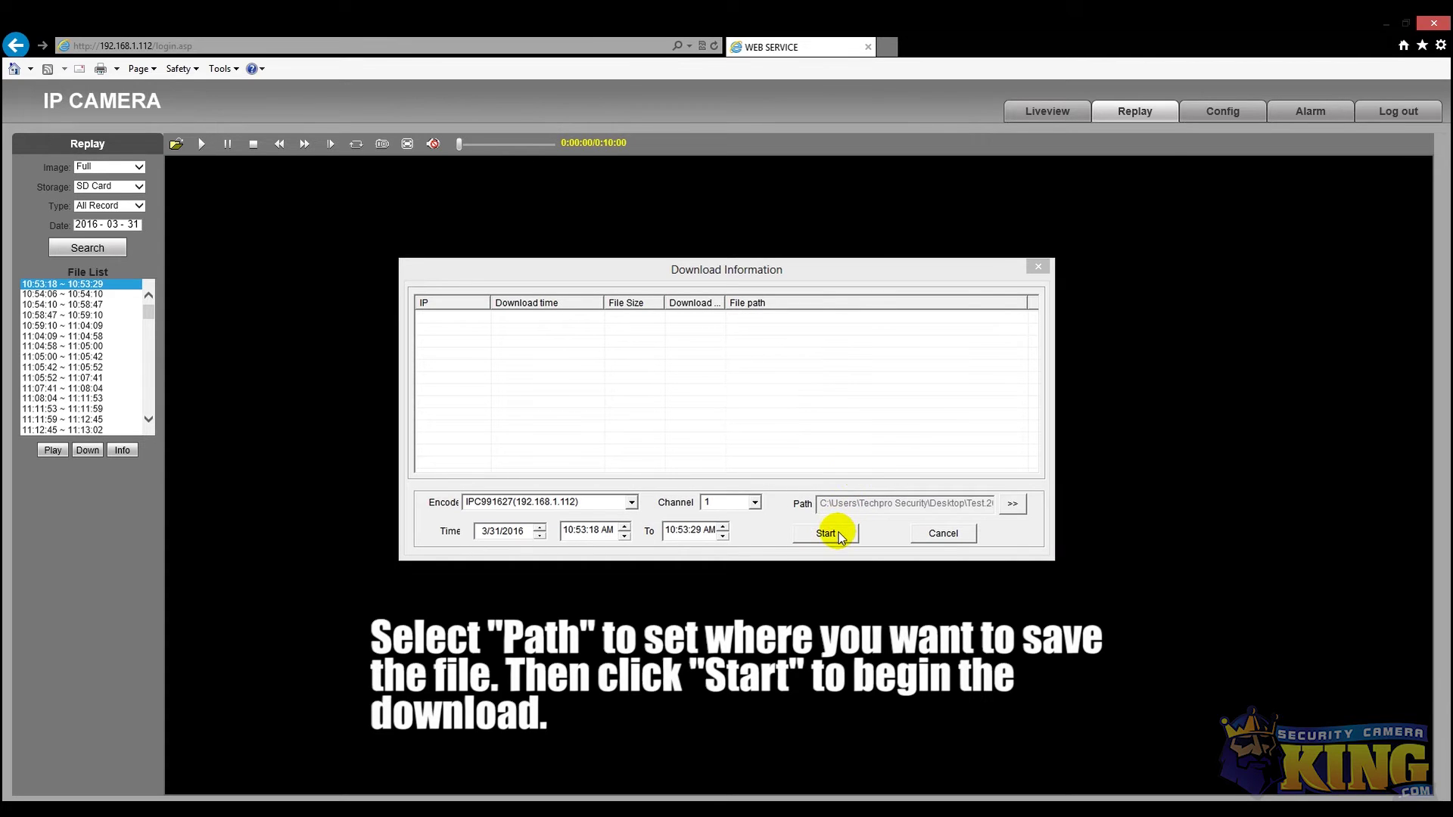
{"action": "left_click", "coordinate": [827, 533]}
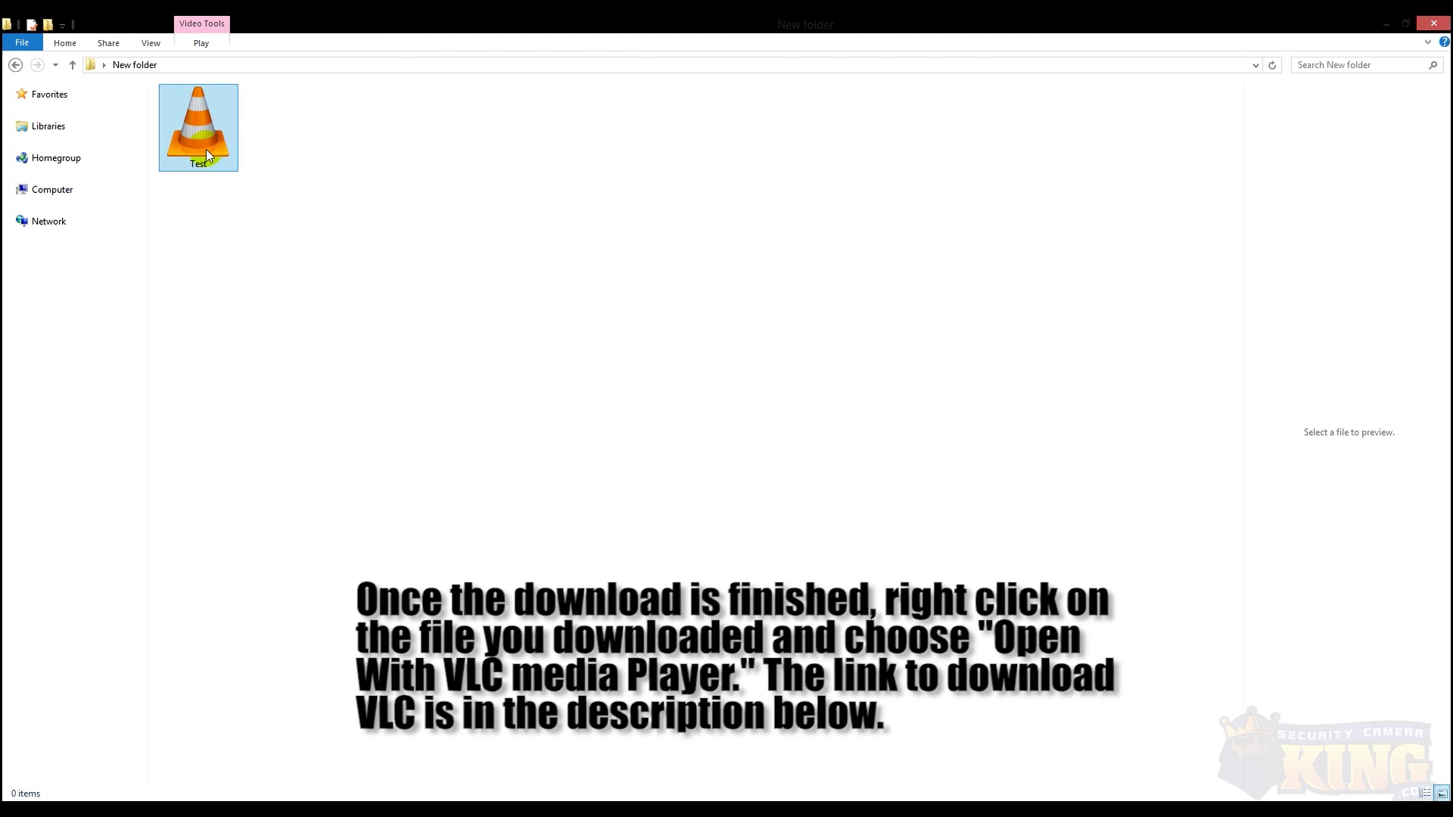
Open Test.264 in VLC media player using Open with
{"action": "right_click", "coordinate": [206, 149]}
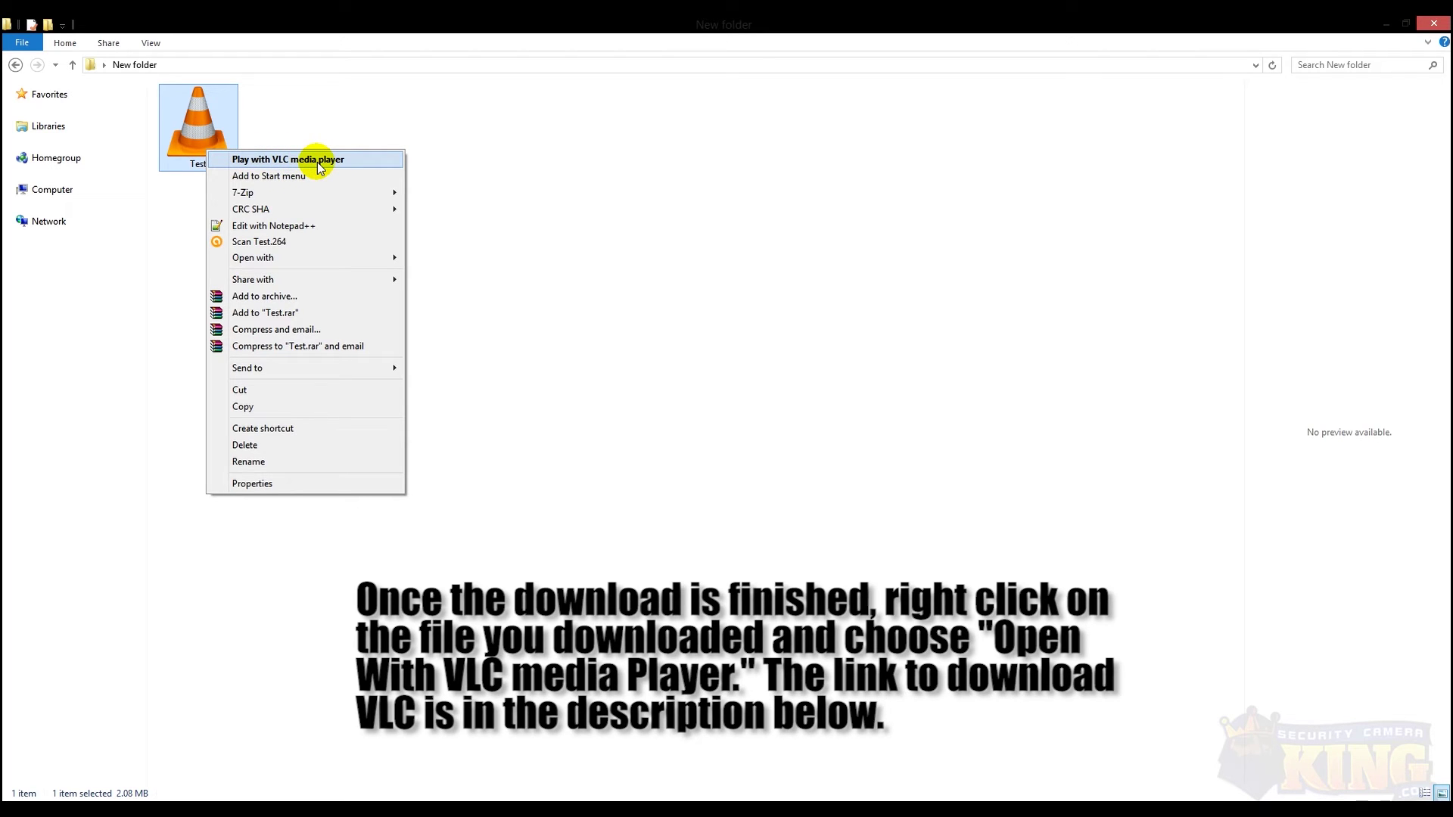
{"action": "mouse_move", "coordinate": [393, 258]}
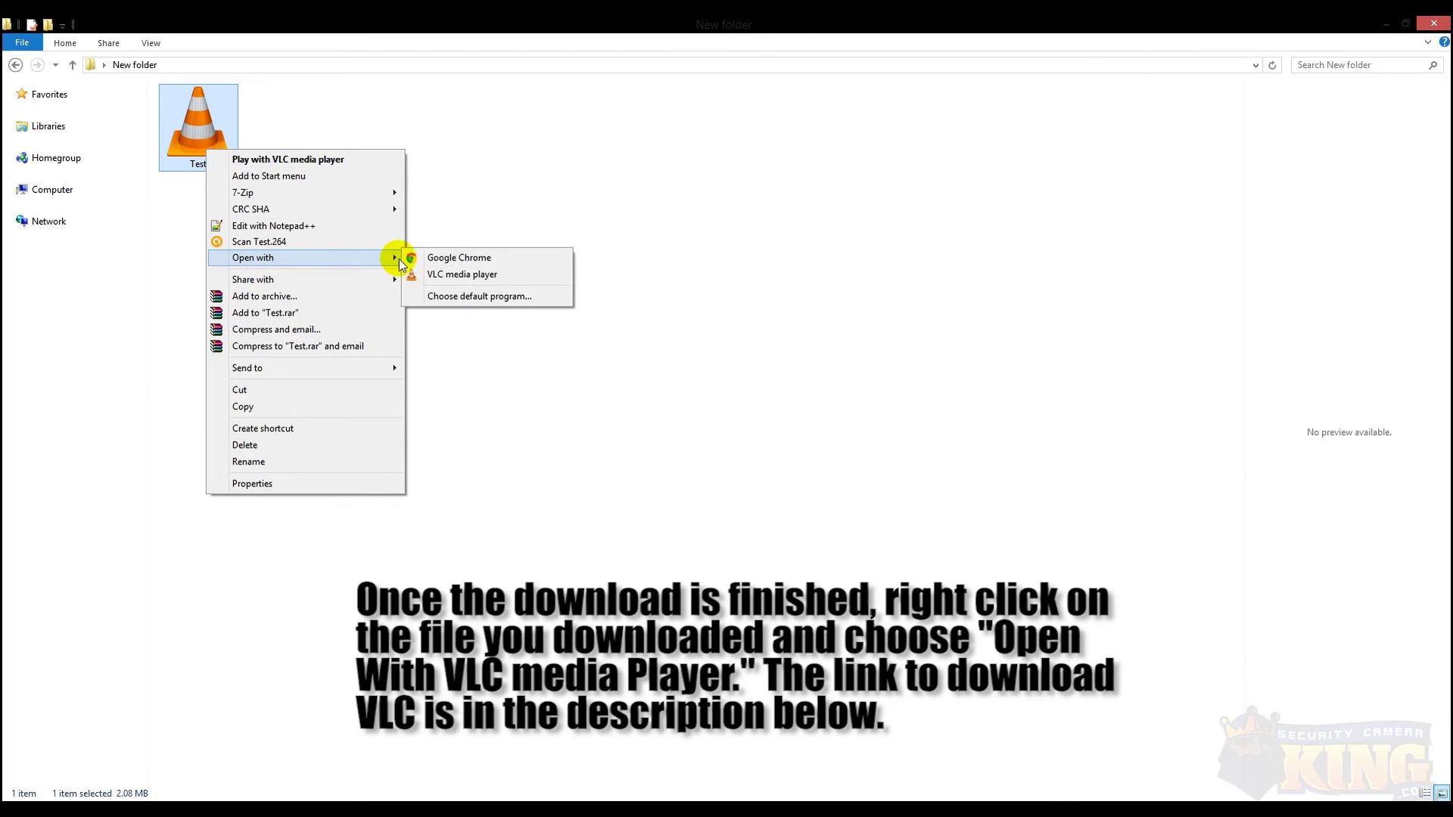
{"action": "left_click", "coordinate": [466, 275]}
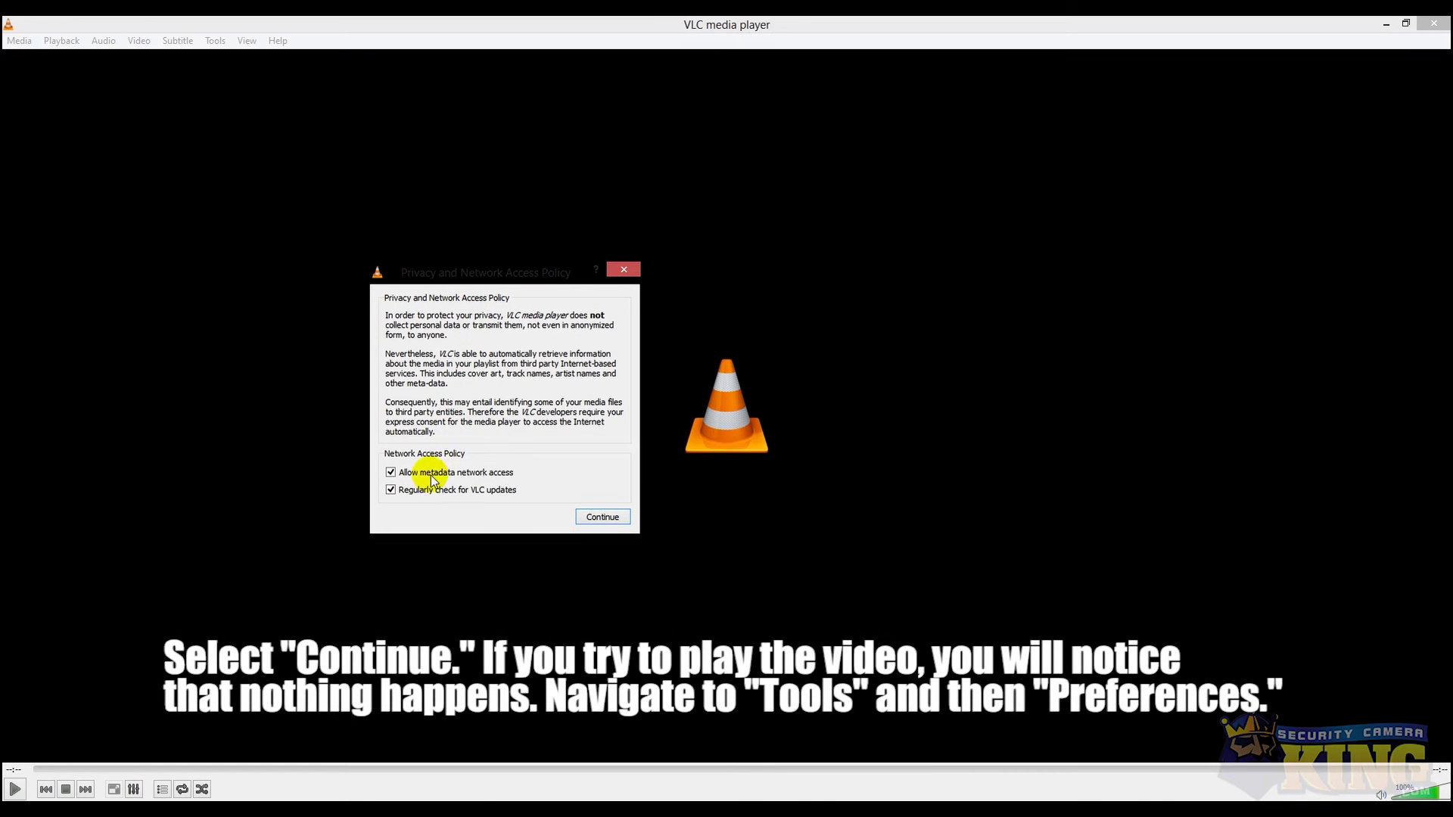
Dismiss VLC's privacy notice and try playing the clip several times
{"action": "left_click", "coordinate": [601, 517]}
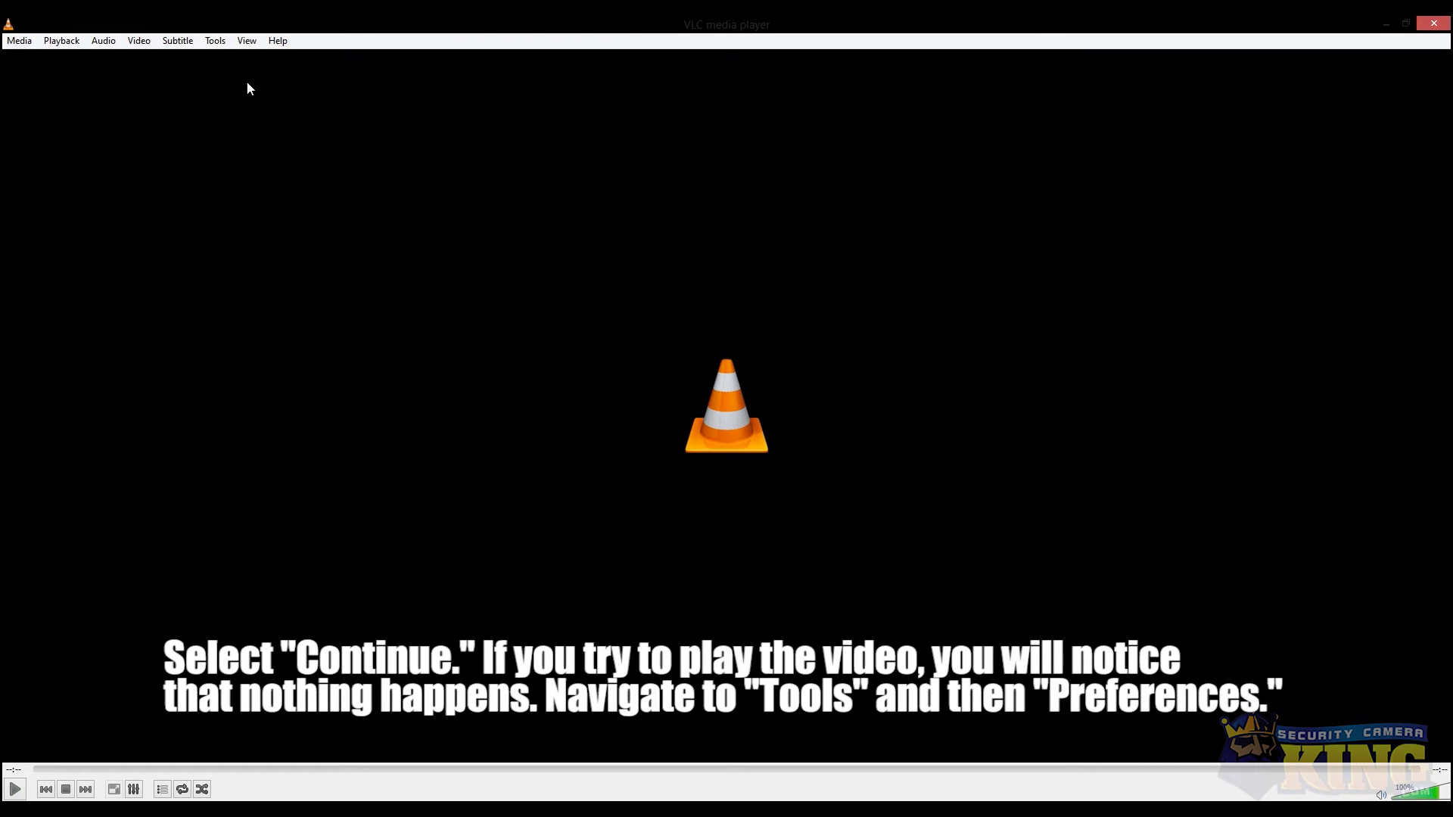
{"action": "left_click", "coordinate": [15, 789]}
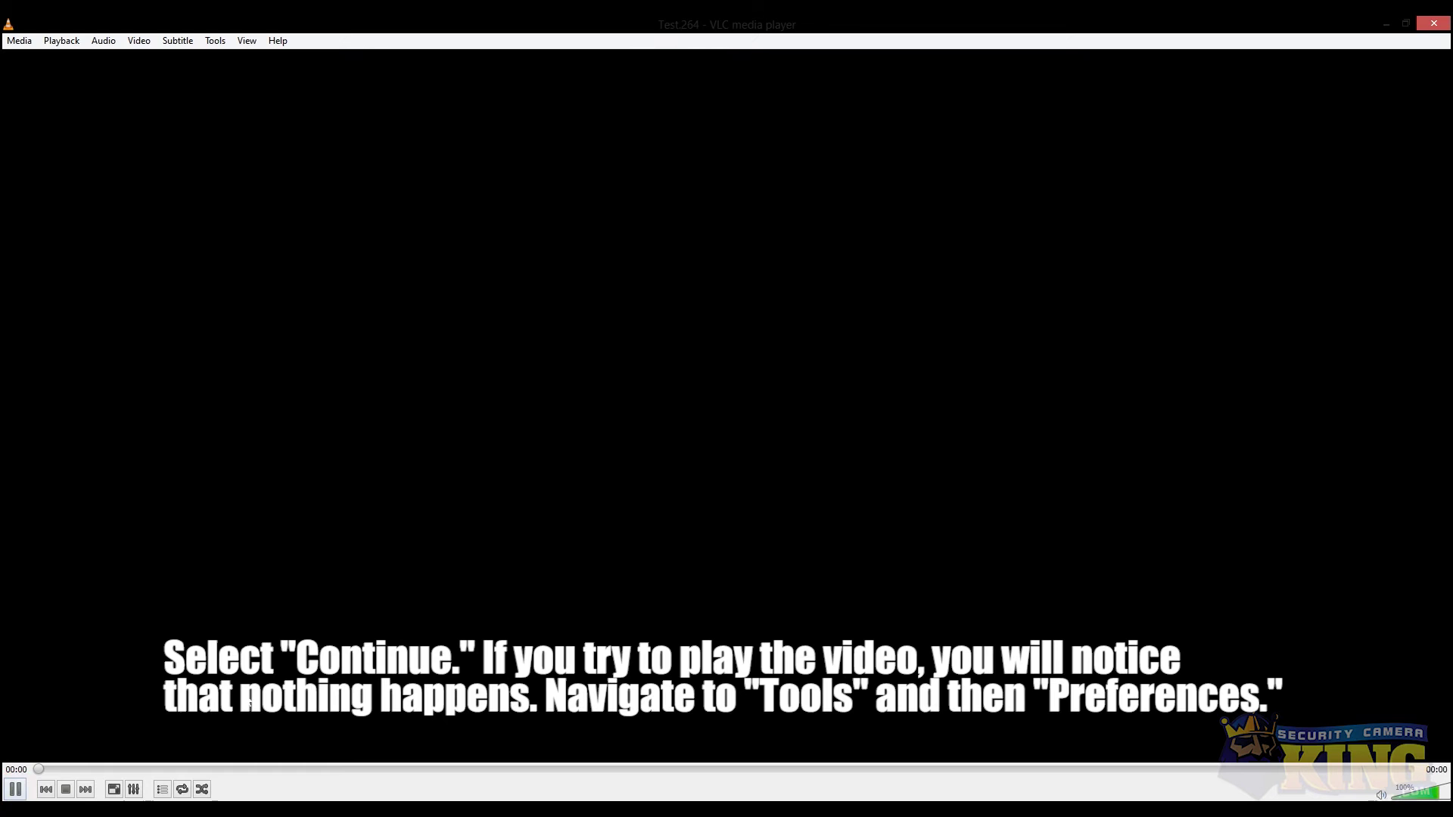
{"action": "left_click", "coordinate": [21, 783]}
{"action": "left_click", "coordinate": [21, 785]}
Open VLC's Input / Codecs preferences and switch to showing all settings
{"action": "left_click", "coordinate": [214, 45]}
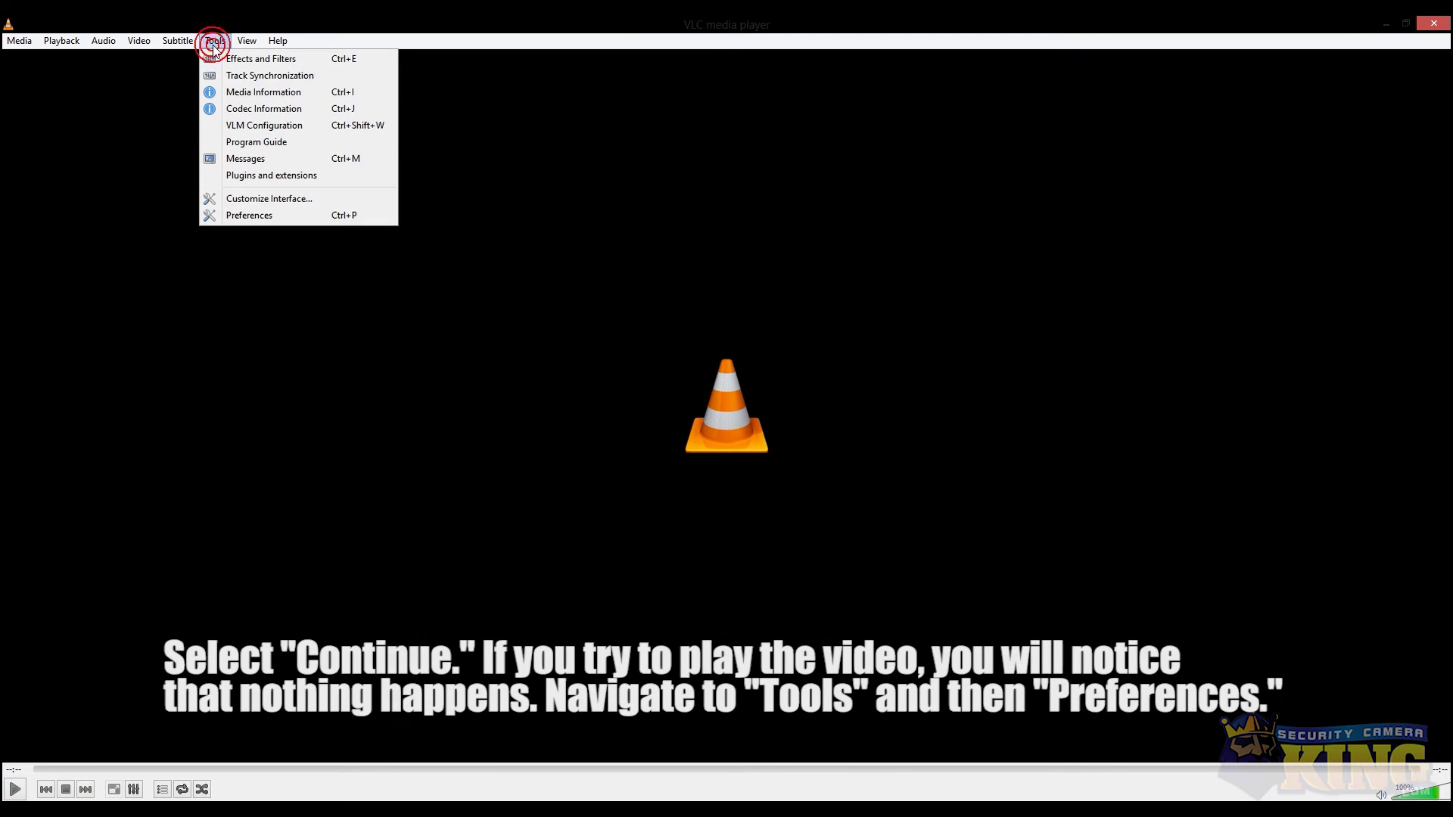
{"action": "left_click", "coordinate": [255, 213]}
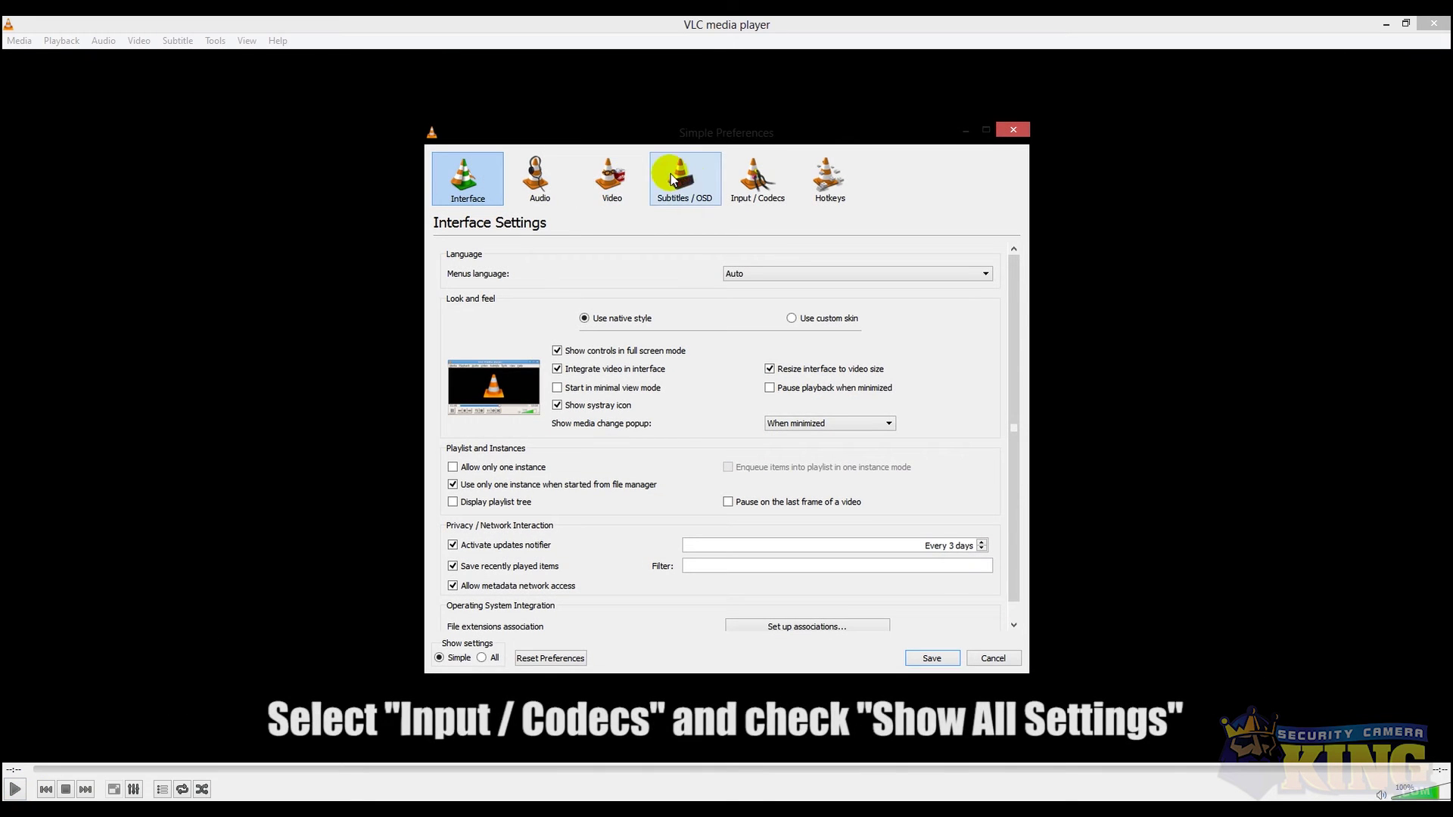
{"action": "left_click", "coordinate": [748, 179]}
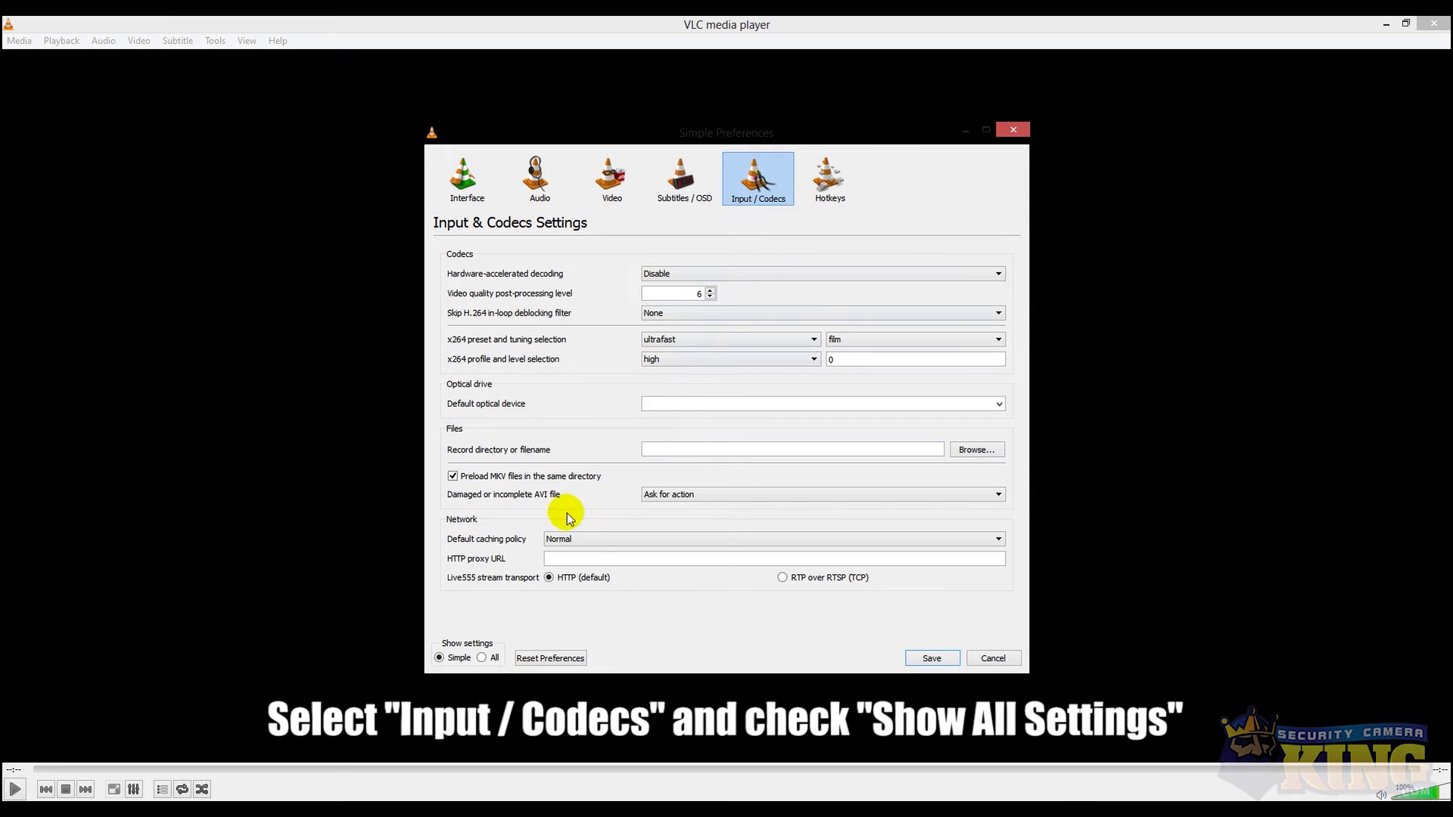
{"action": "left_click", "coordinate": [482, 659]}
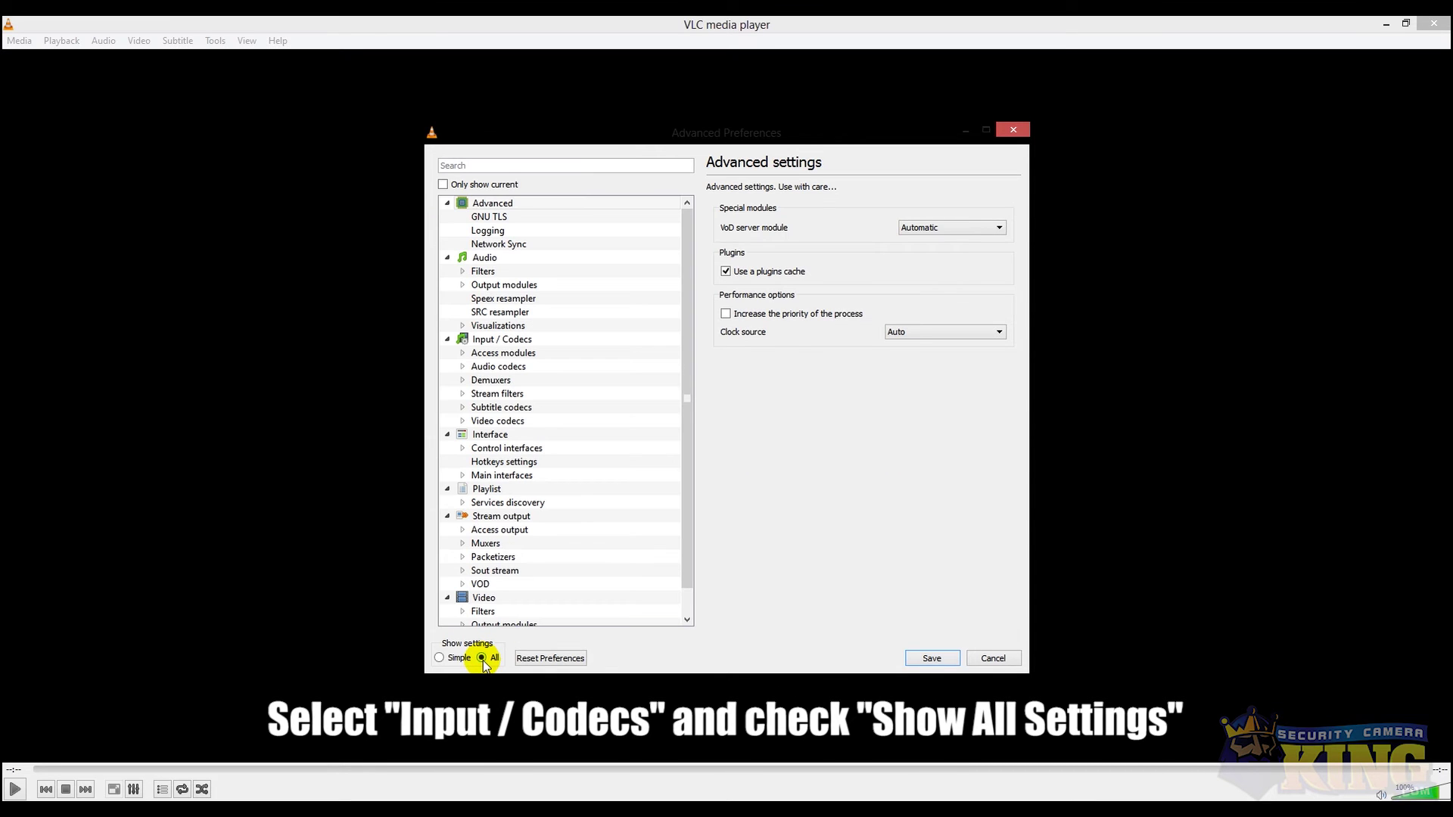
Set the Demuxers module to H264 video demuxer and save the preferences
{"action": "left_click", "coordinate": [496, 382]}
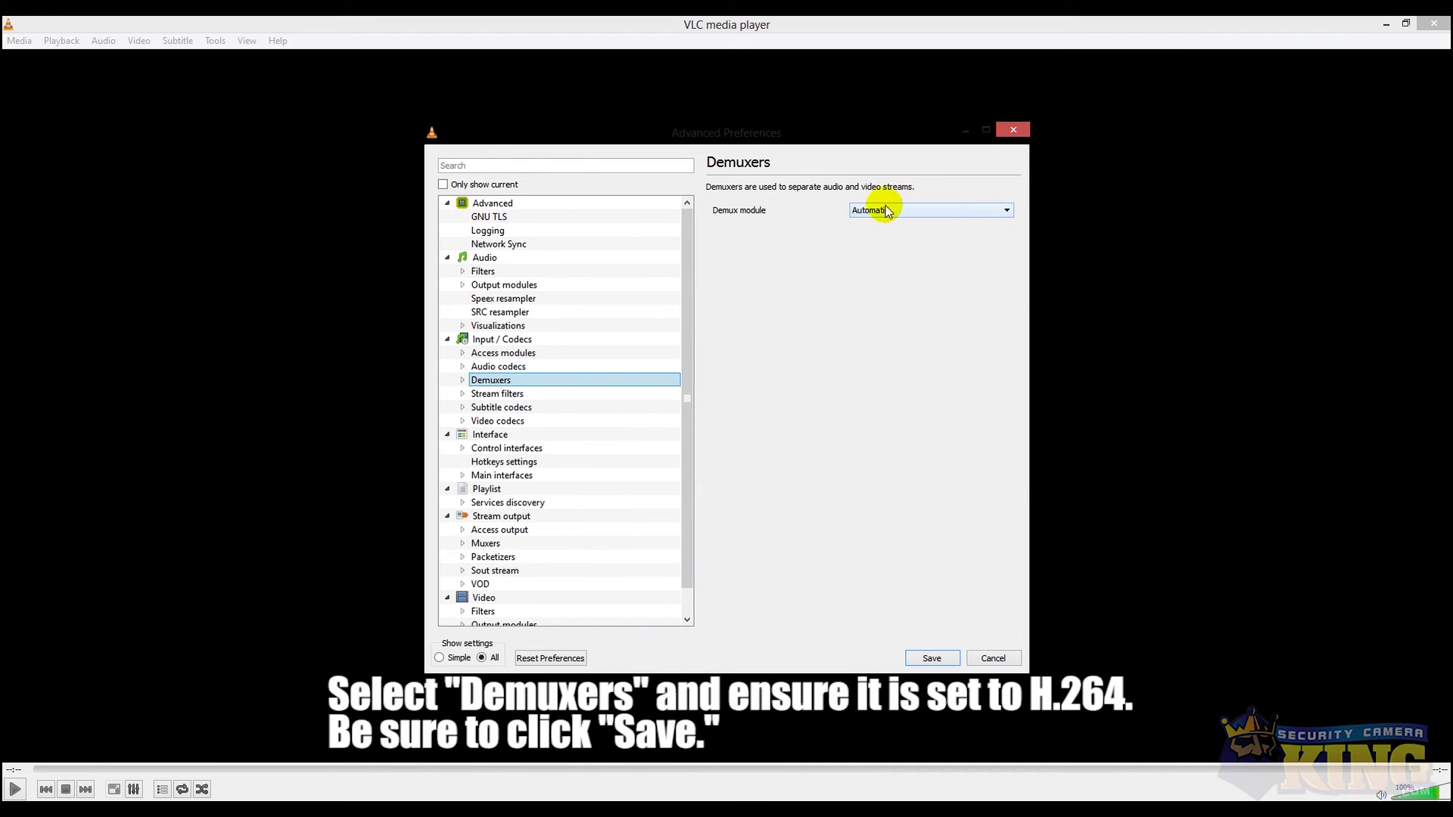
{"action": "left_click", "coordinate": [1006, 211]}
{"action": "left_click_drag", "start_coordinate": [1007, 228], "coordinate": [1011, 305]}
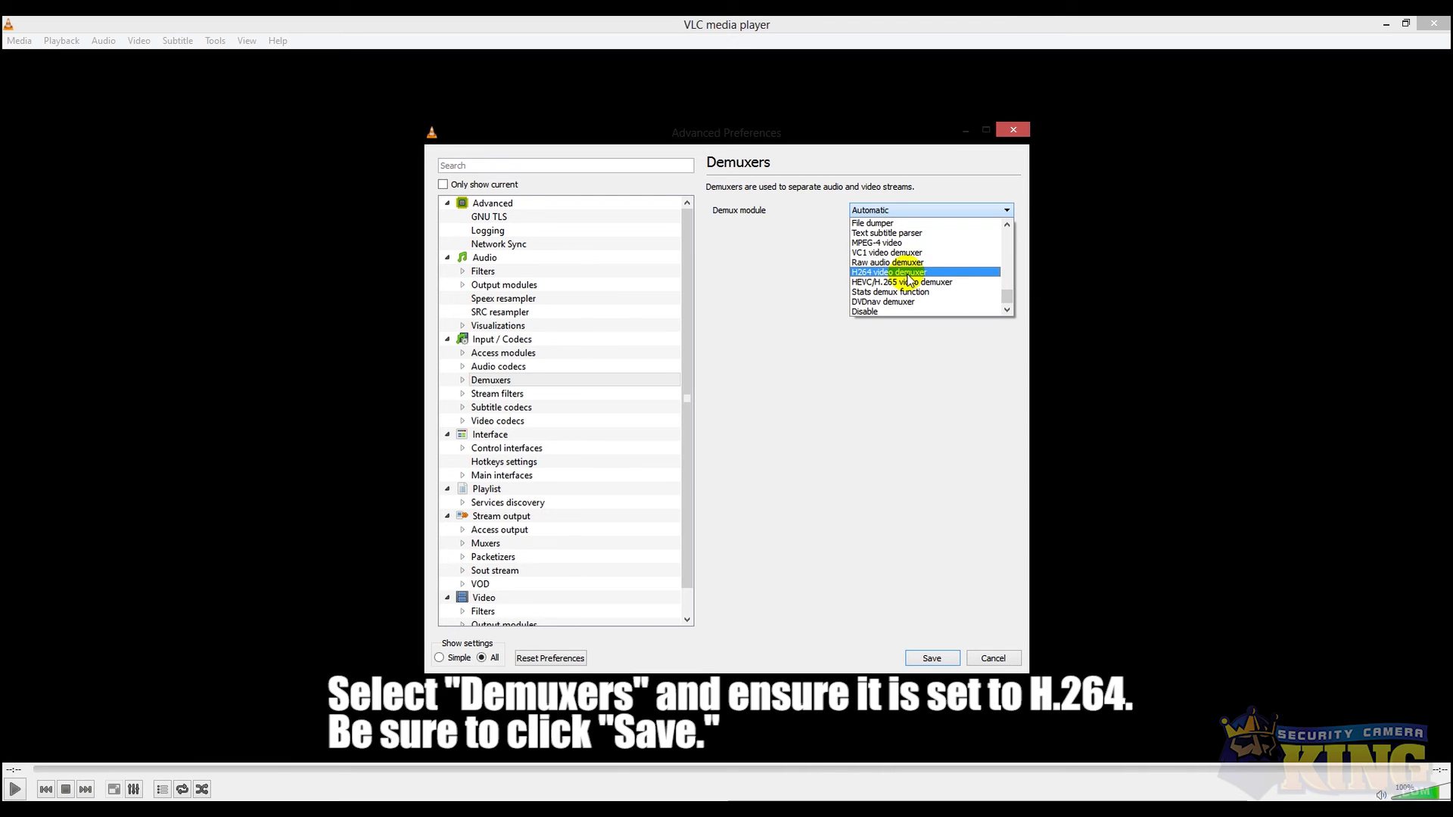
{"action": "left_click", "coordinate": [863, 272]}
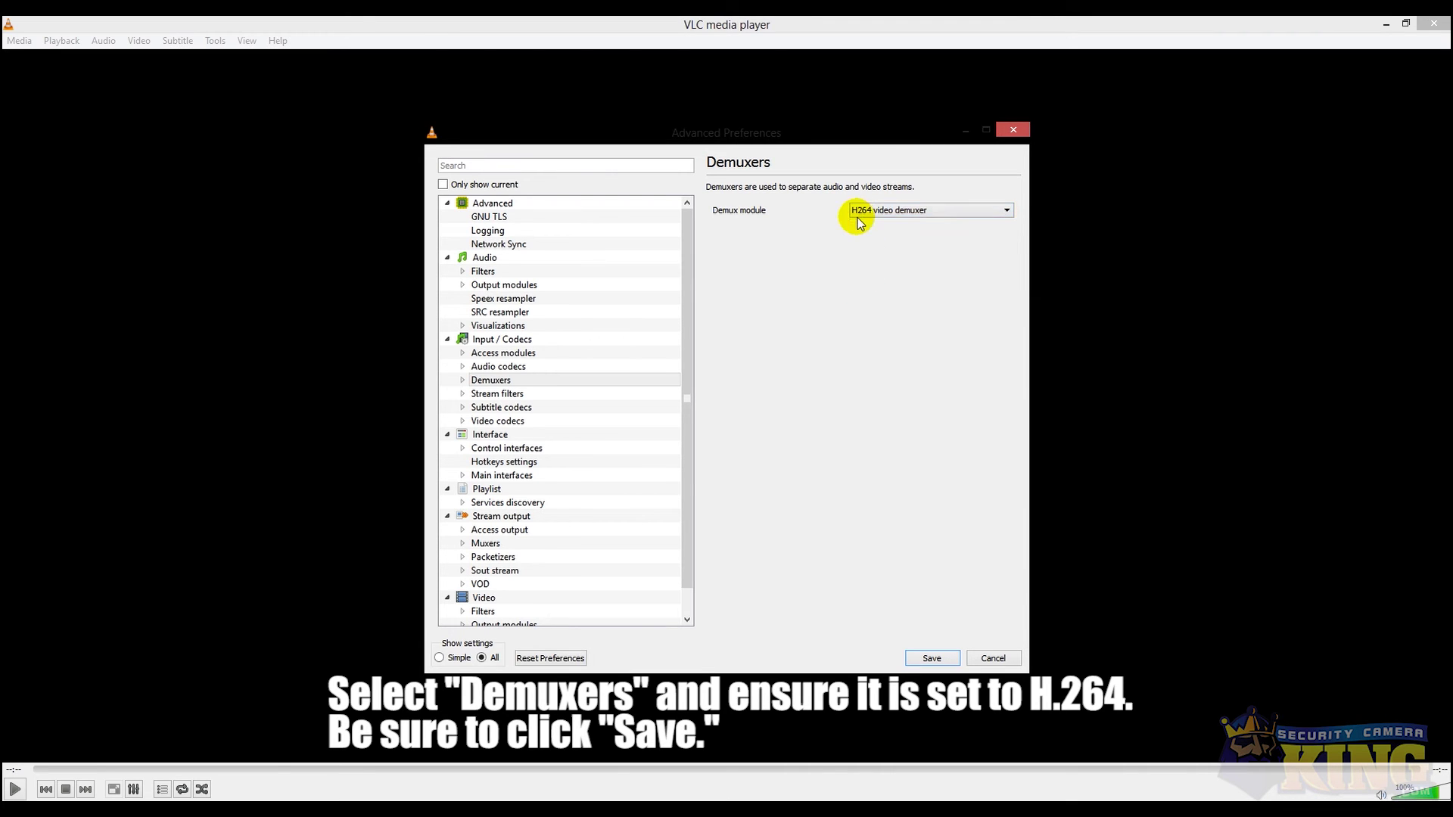
{"action": "left_click", "coordinate": [920, 658]}
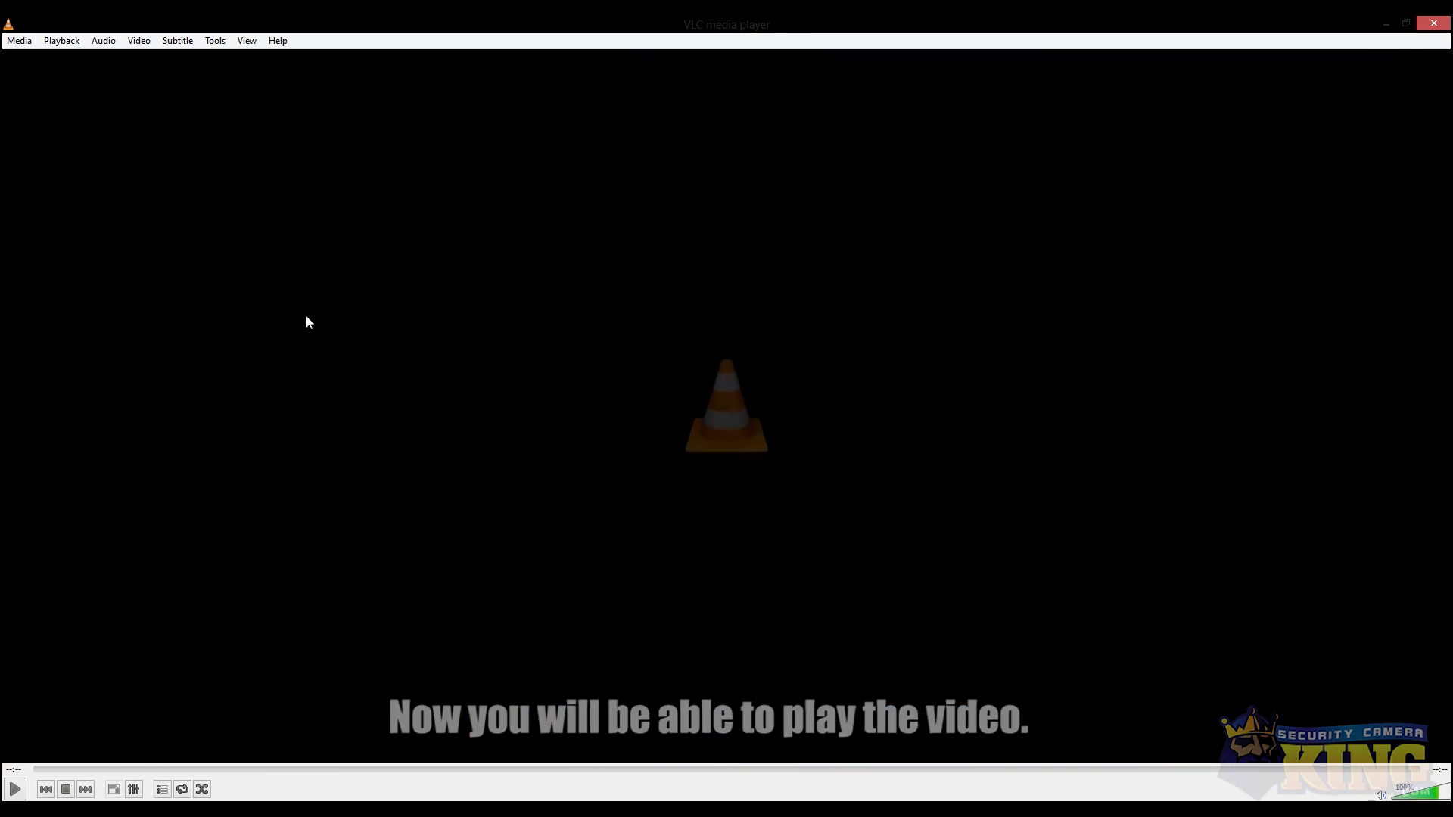
Reopen VLC's Tools > Preferences to the Interface Settings page
{"action": "left_click", "coordinate": [216, 40]}
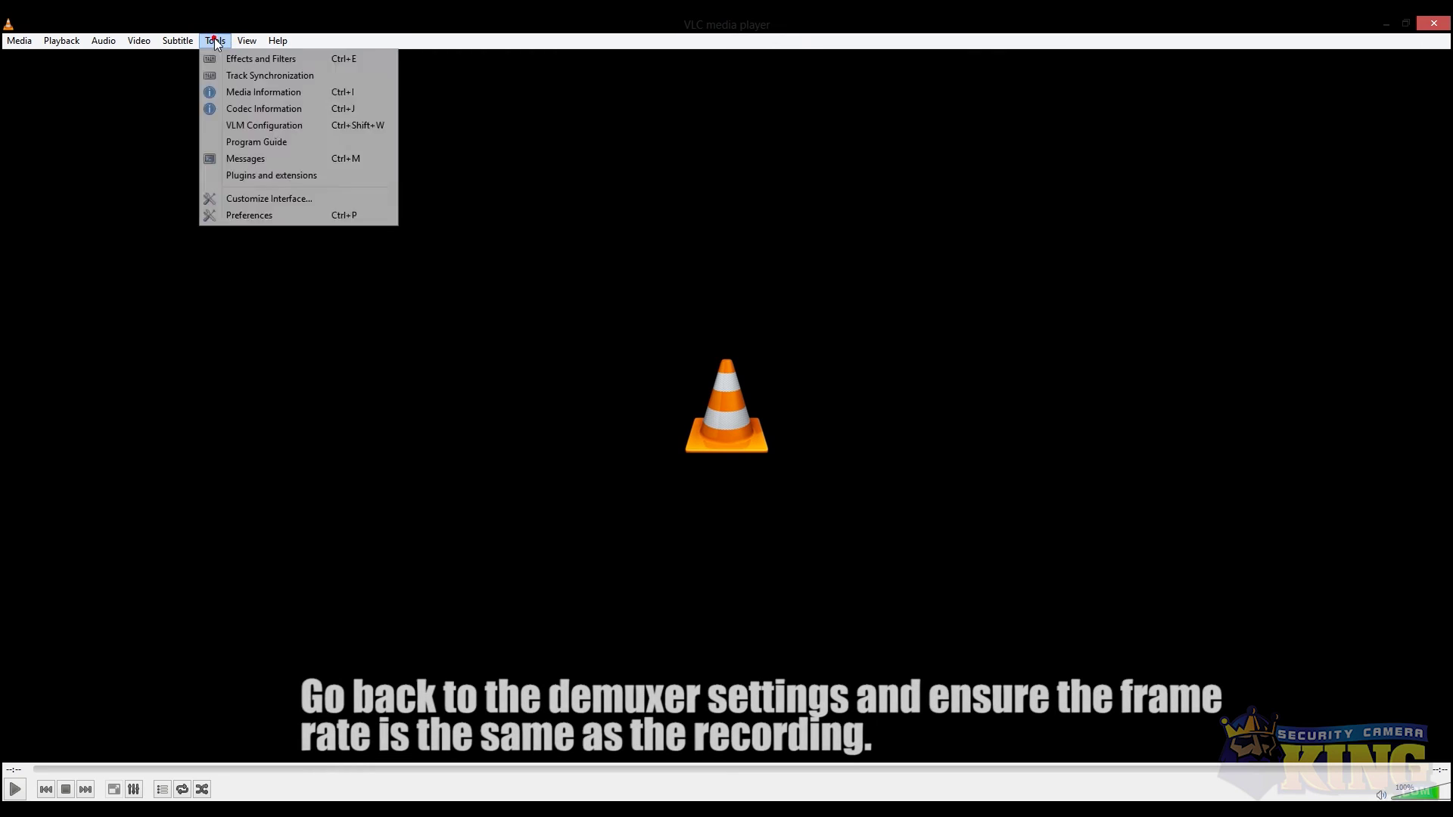
{"action": "left_click", "coordinate": [265, 216]}
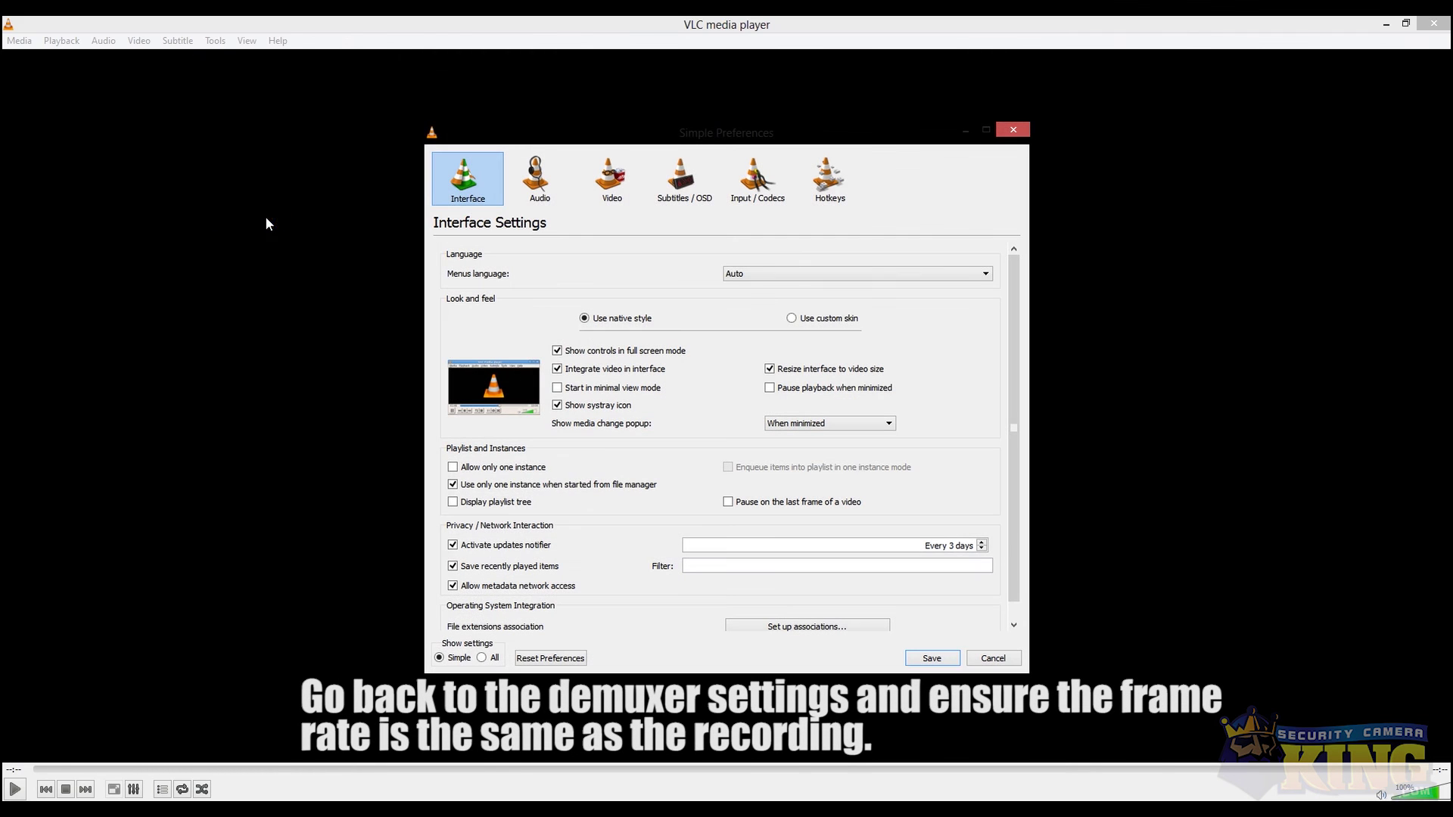